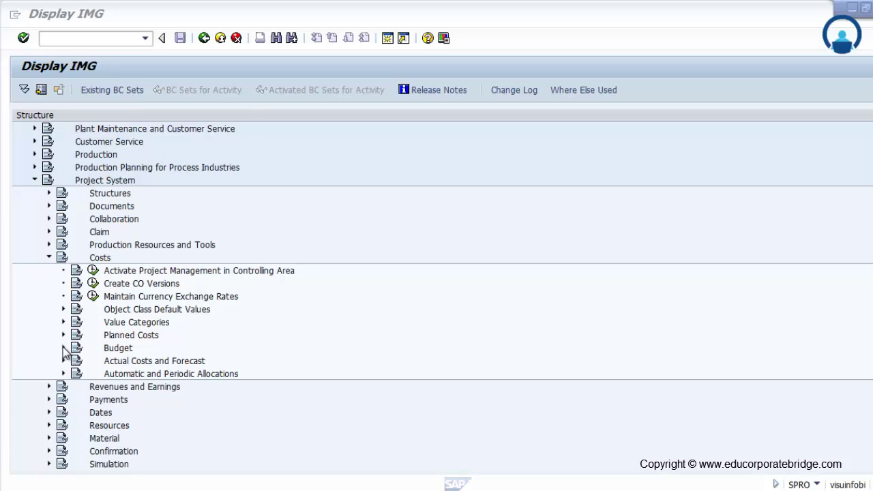
Open Maintain Budget Profiles under Project System > Costs > Budget and show budget profile 1000's details.
click(63, 348)
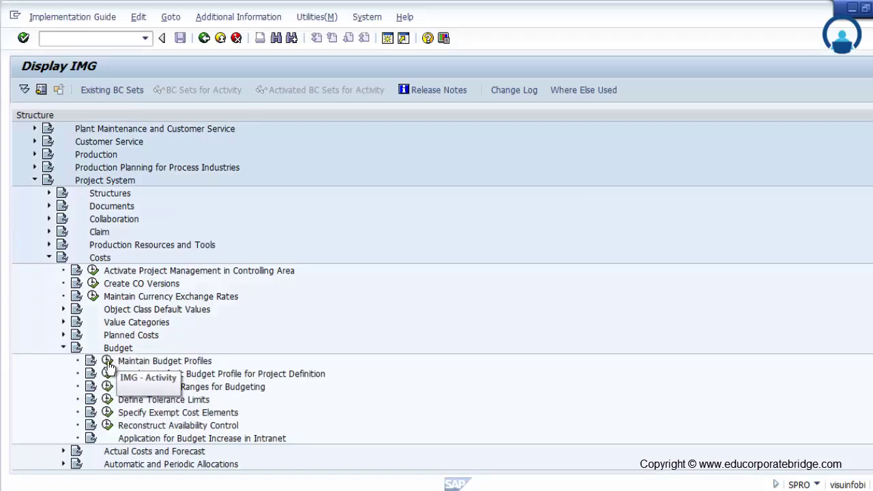
click(107, 362)
click(17, 161)
click(41, 89)
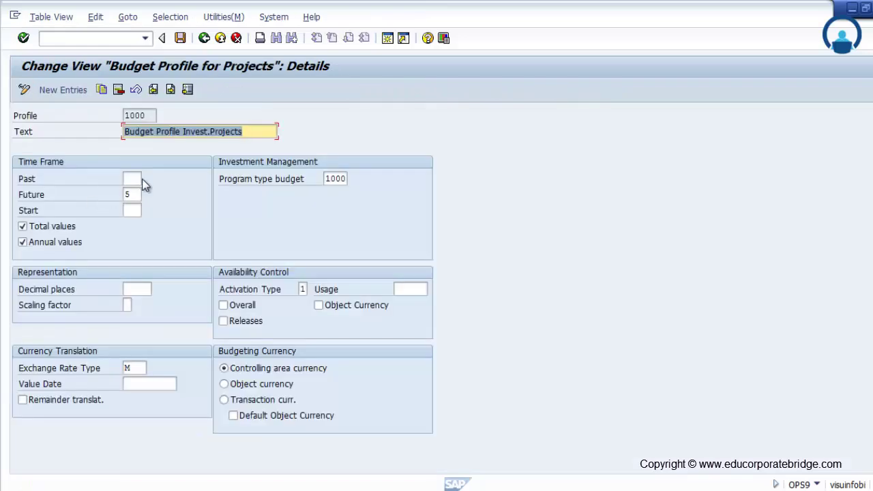
Set the past time frame to 2 years and keep availability control activation type 1.
click(136, 178)
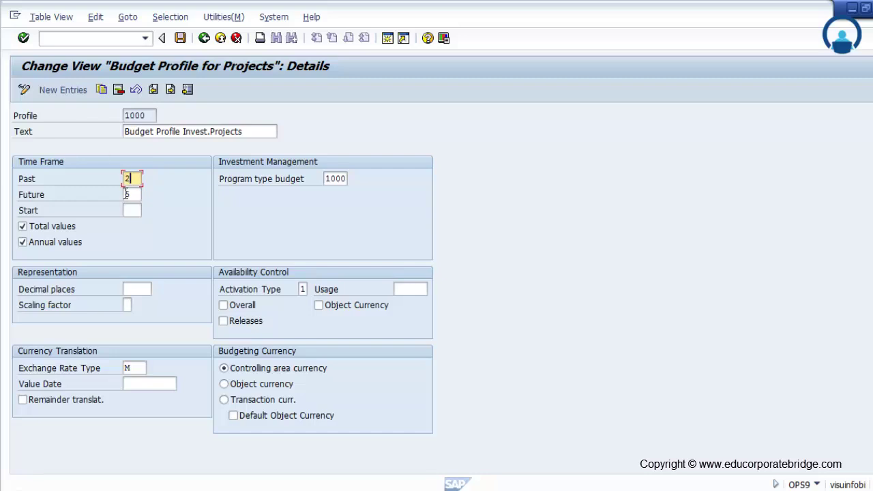
text(2)
click(307, 290)
key(F4)
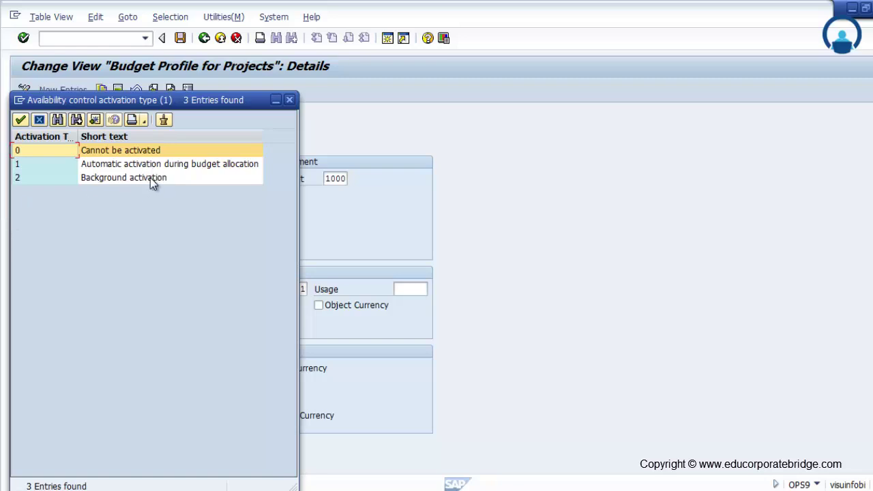
click(290, 100)
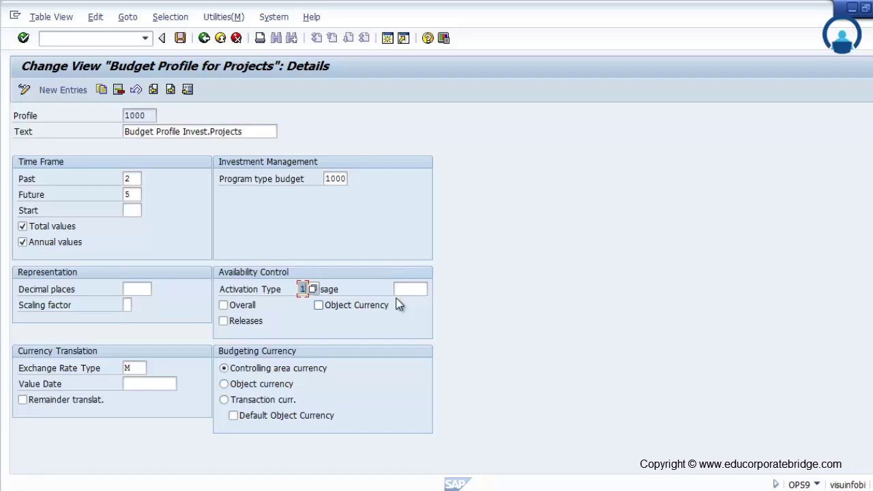
Enable availability control on overall values and releases, set 2 decimal places, and save.
click(223, 303)
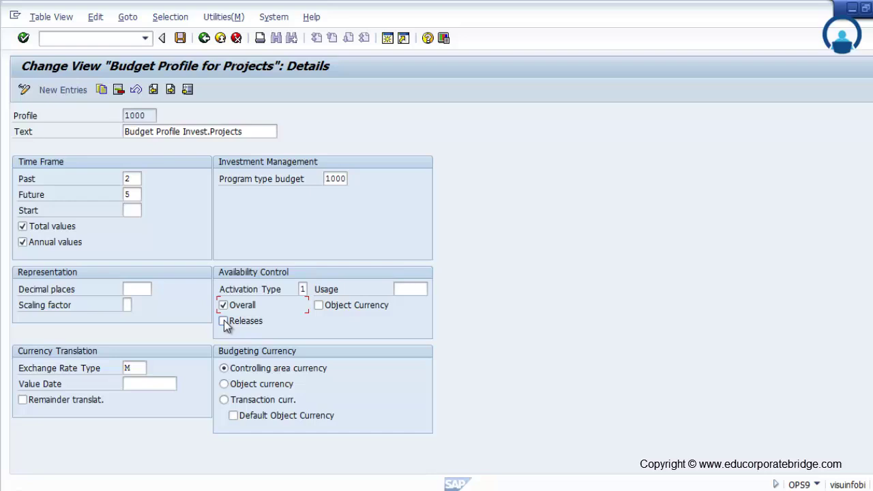
click(224, 321)
click(146, 288)
text(2)
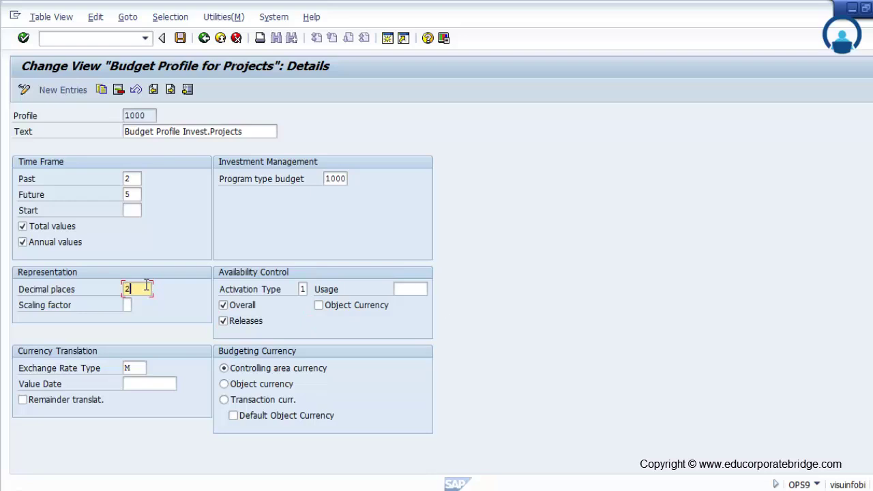
click(144, 368)
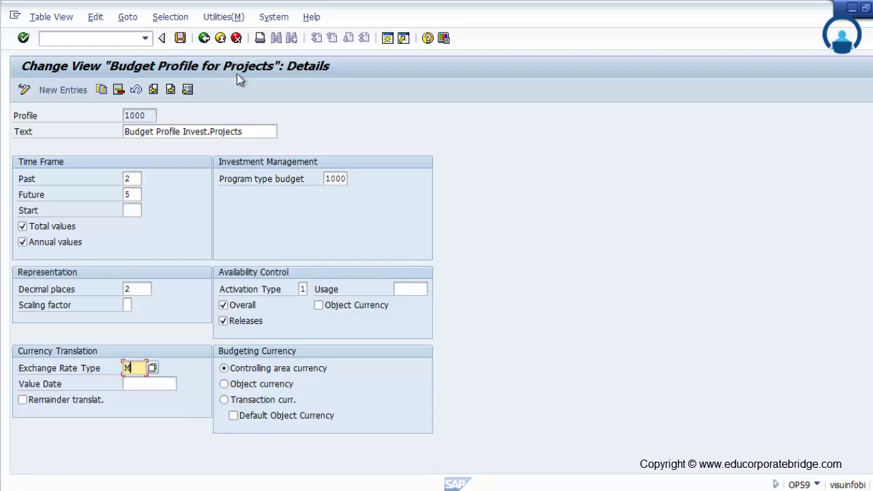
click(180, 38)
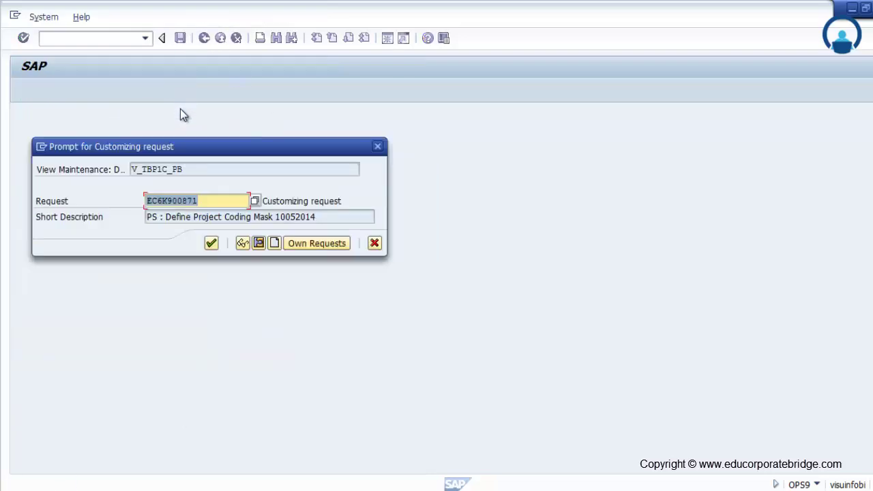
Confirm the customizing request, then copy profile 1000 as ZBUD01 'Budget Profile PSN Project'.
key(Return)
click(102, 89)
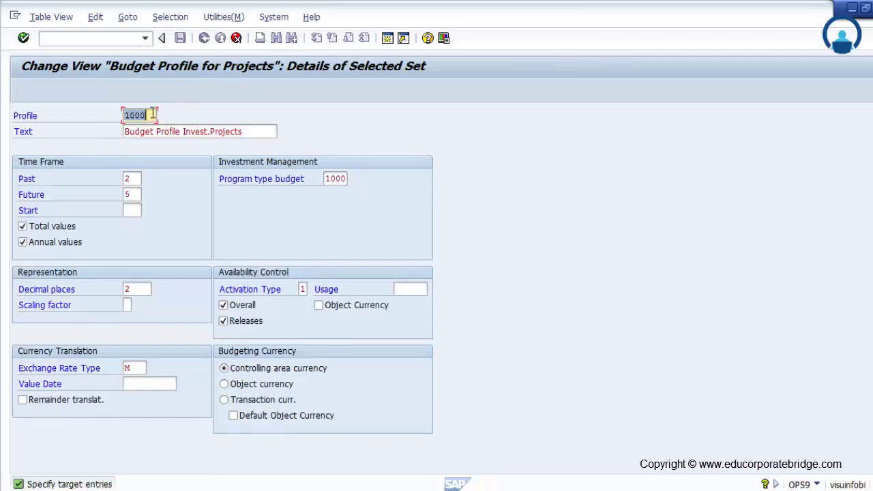
text(ZBUD01)
click(266, 128)
key(BackSpace)
key(BackSpace)
key(BackSpace)
key(BackSpace)
key(BackSpace)
key(BackSpace)
key(BackSpace)
key(BackSpace)
key(BackSpace)
key(BackSpace)
key(BackSpace)
key(BackSpace)
key(BackSpace)
key(BackSpace)
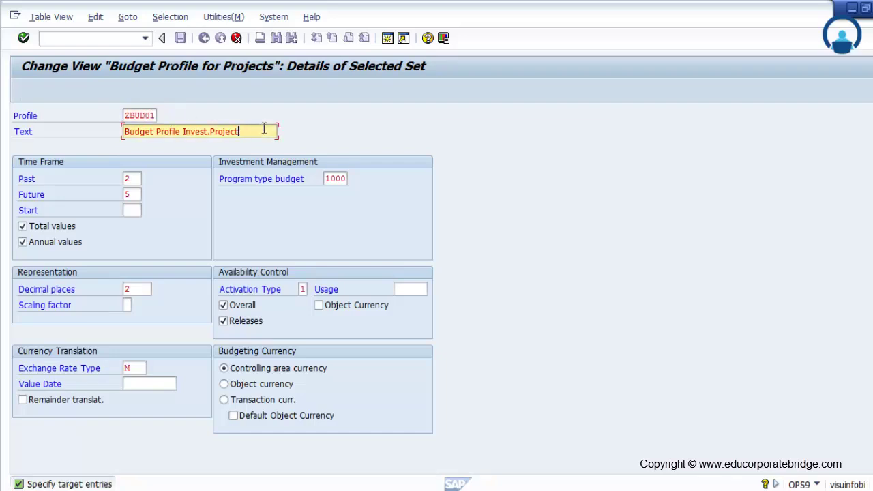
text(PSN Project)
key(Return)
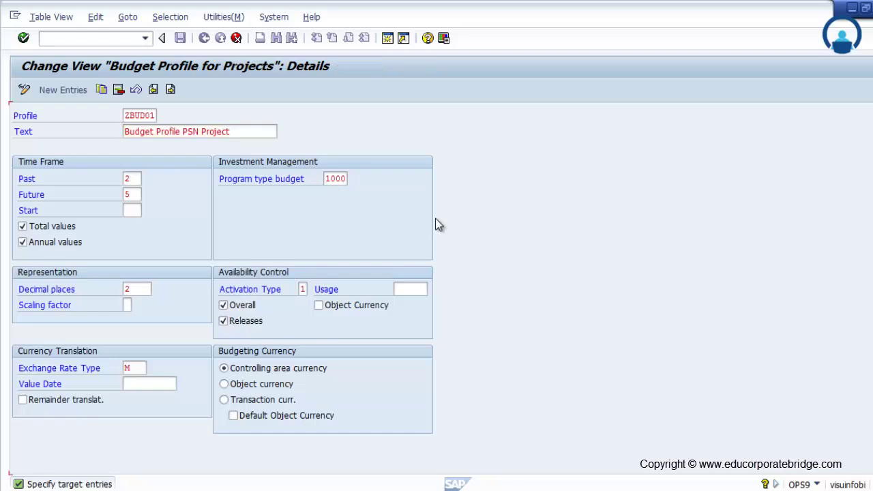
Save budget profile ZBUD01 and return to the IMG structure.
click(180, 38)
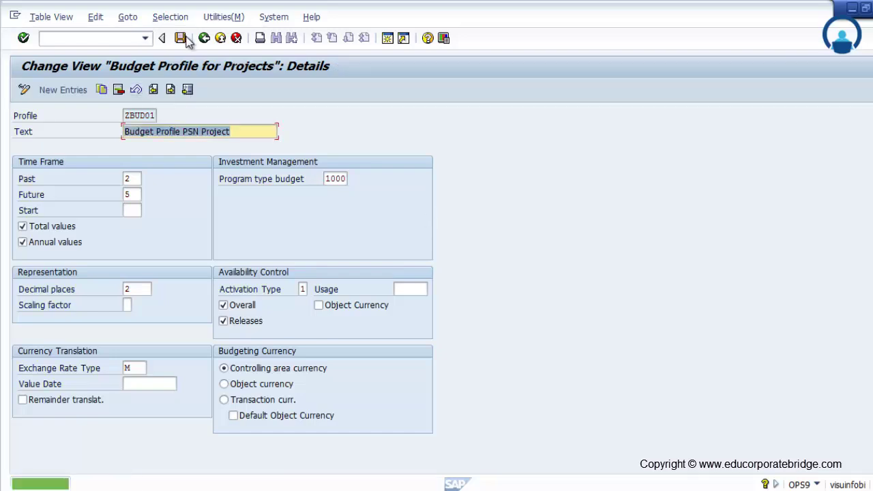
click(207, 38)
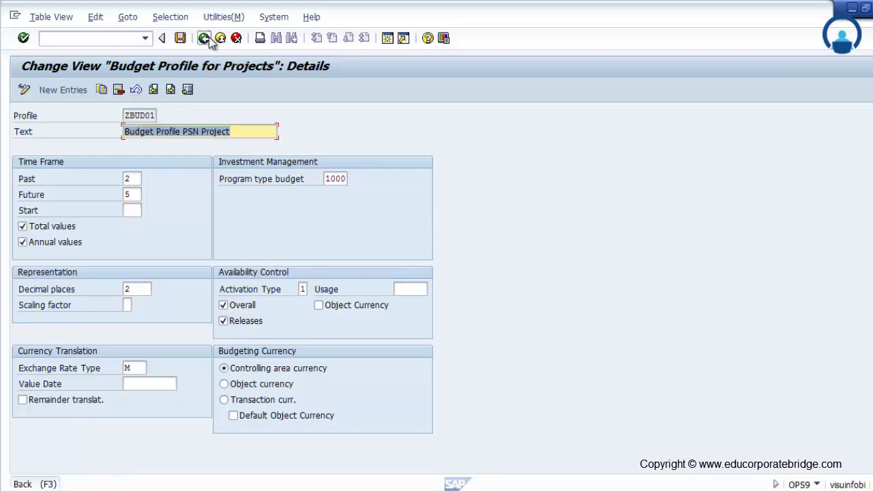
click(207, 39)
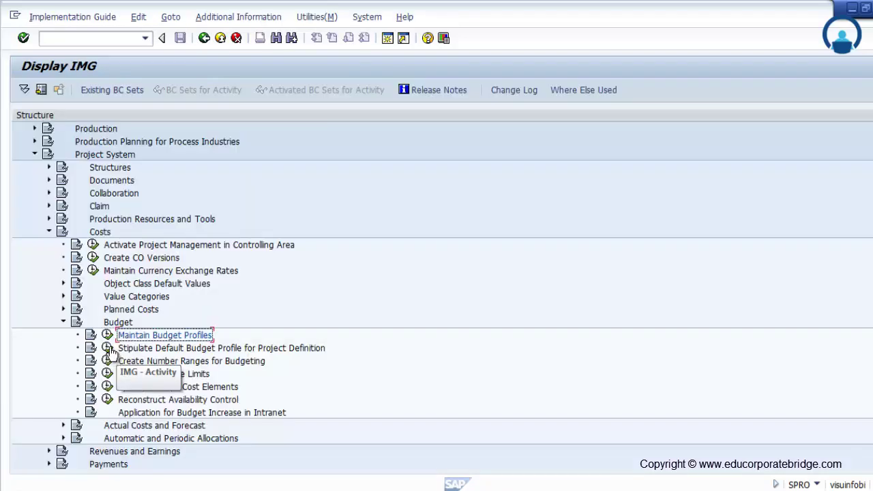
Assign budget profile ZBUD01 to the Elevator project profile 1000 as its default.
click(108, 349)
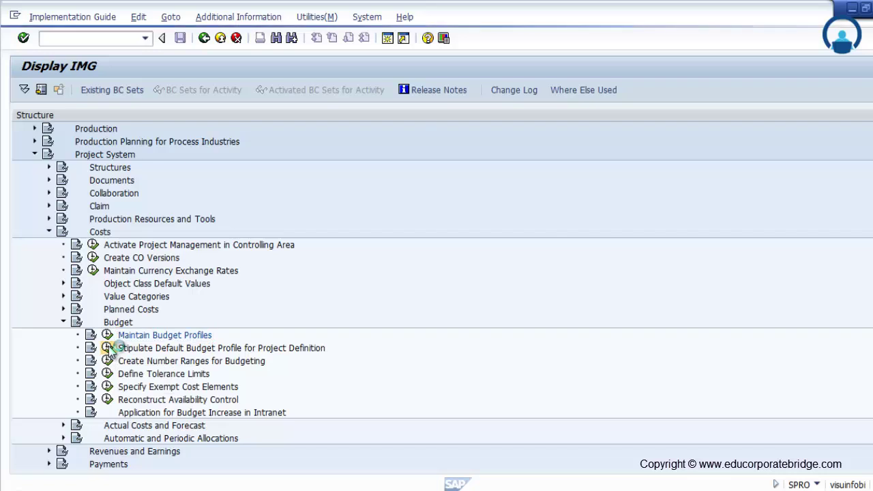
text(ZBUD01)
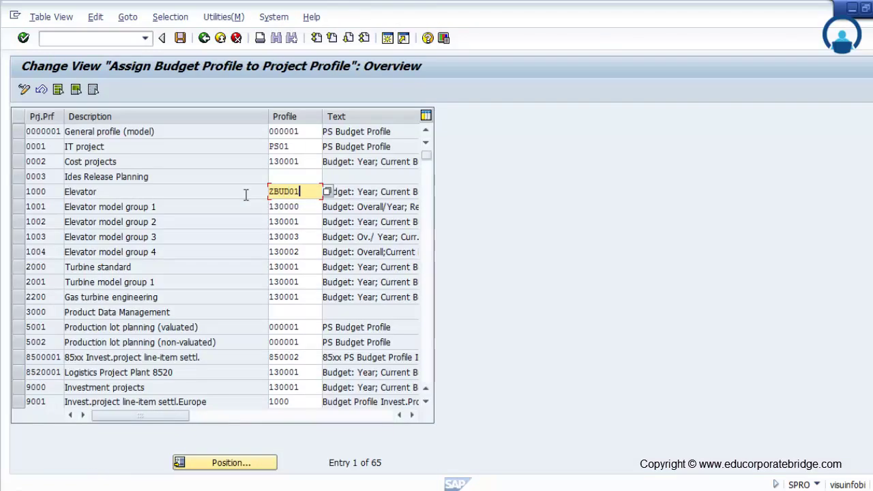
key(Return)
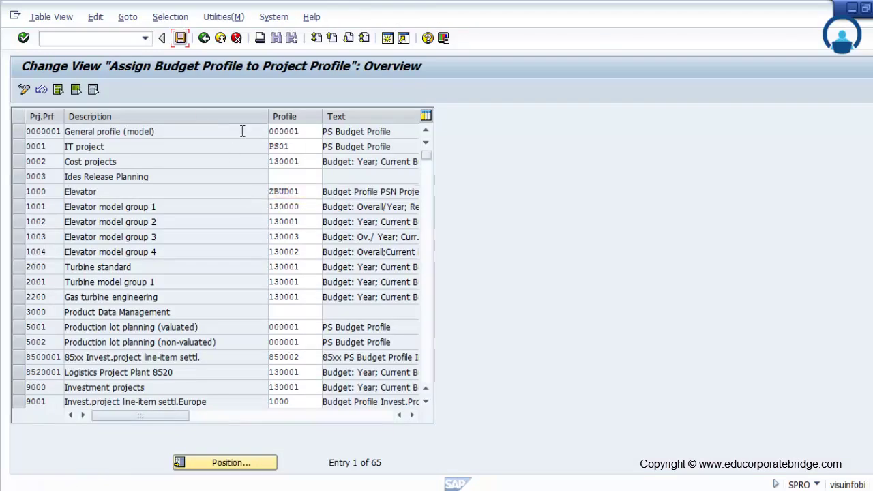
drag(267, 116, 239, 113)
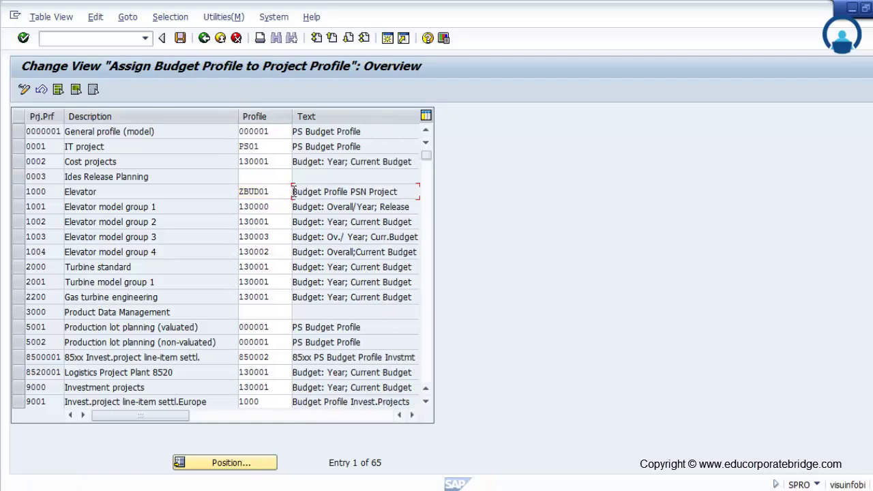
key(ctrl+s)
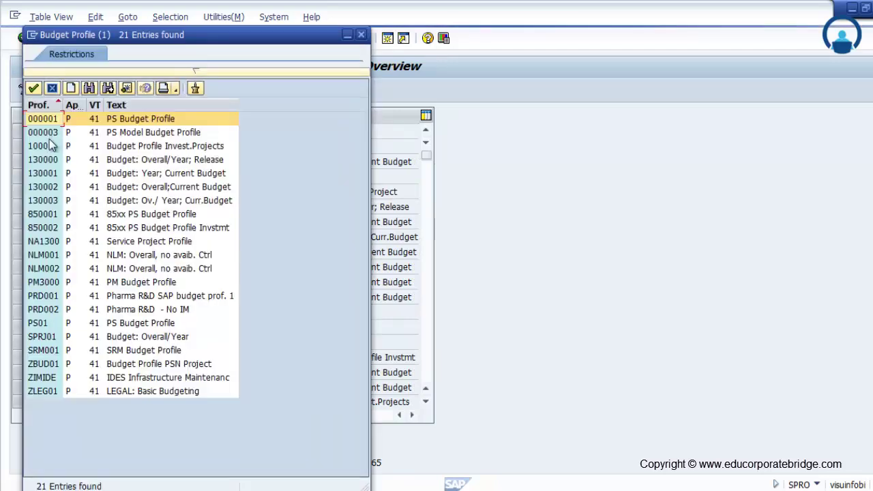
Save the ZBUD01 assignment under a customizing request and return to the IMG.
click(89, 86)
key(ctrl+c)
click(180, 37)
click(211, 242)
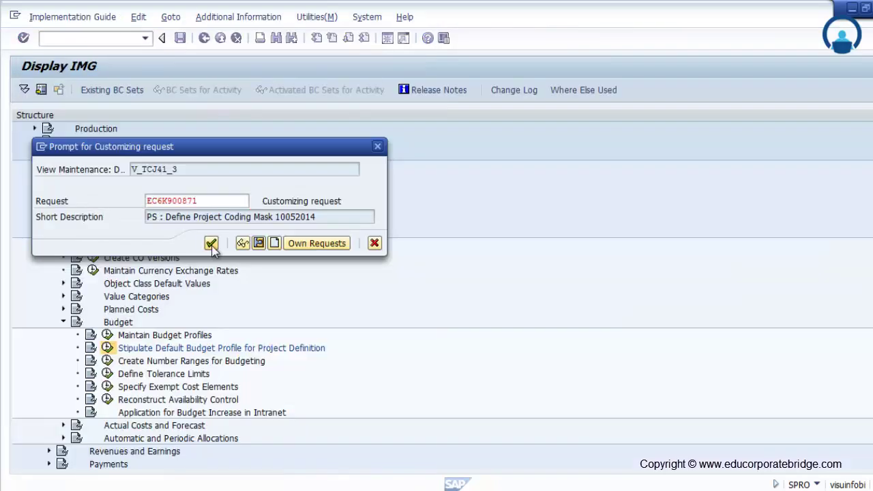
click(204, 37)
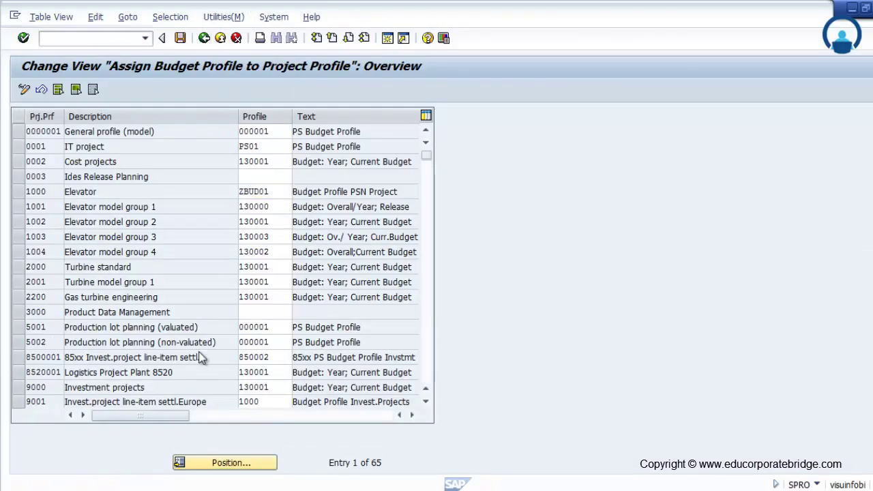
click(109, 364)
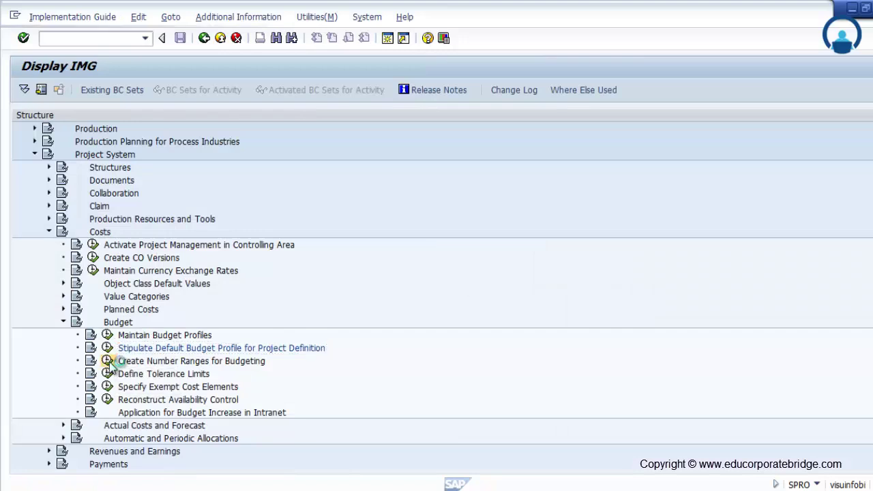
click(63, 162)
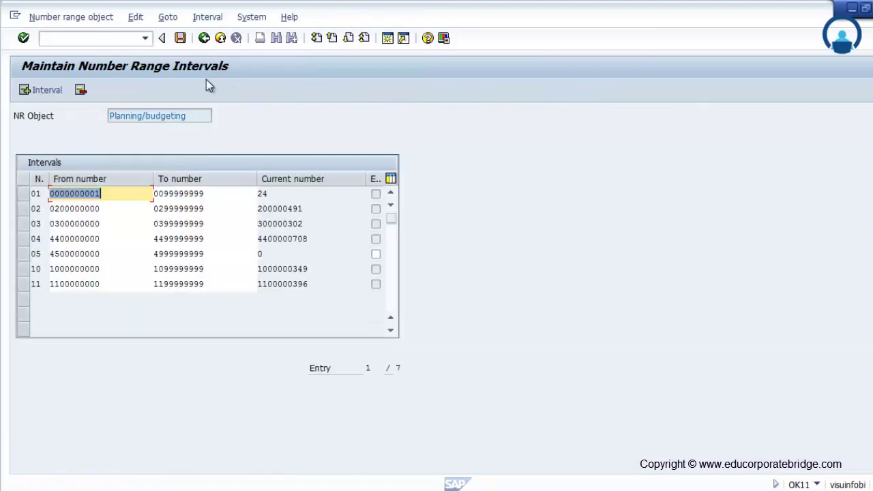
click(207, 16)
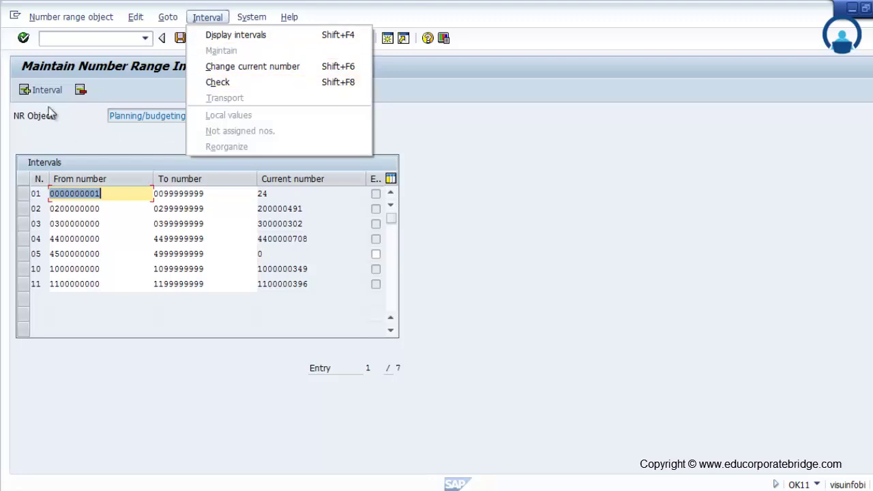
click(44, 90)
click(44, 89)
drag(152, 158, 422, 209)
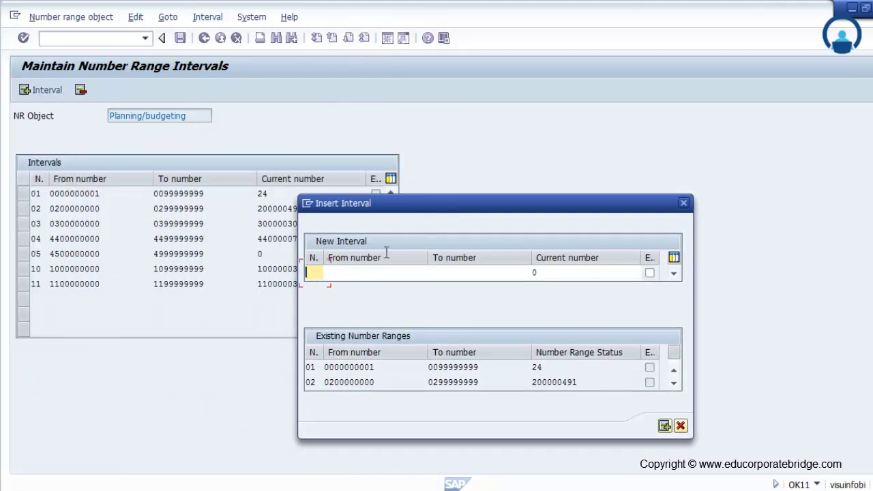
click(683, 205)
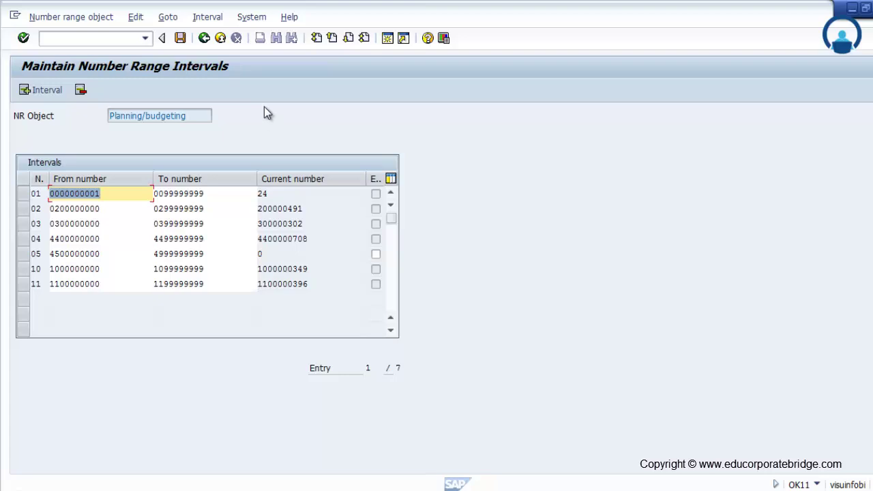
click(204, 37)
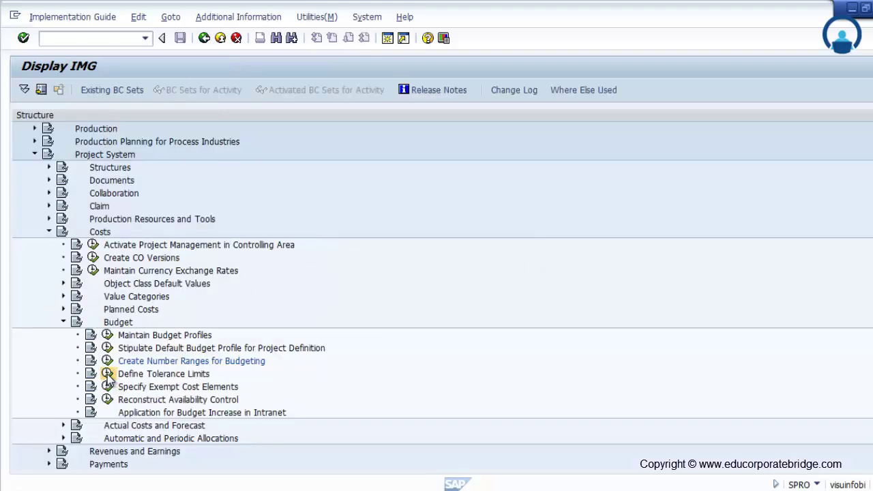
Open the tolerance limits overview and select profile 1000's 95% and 105% usage rows.
click(107, 374)
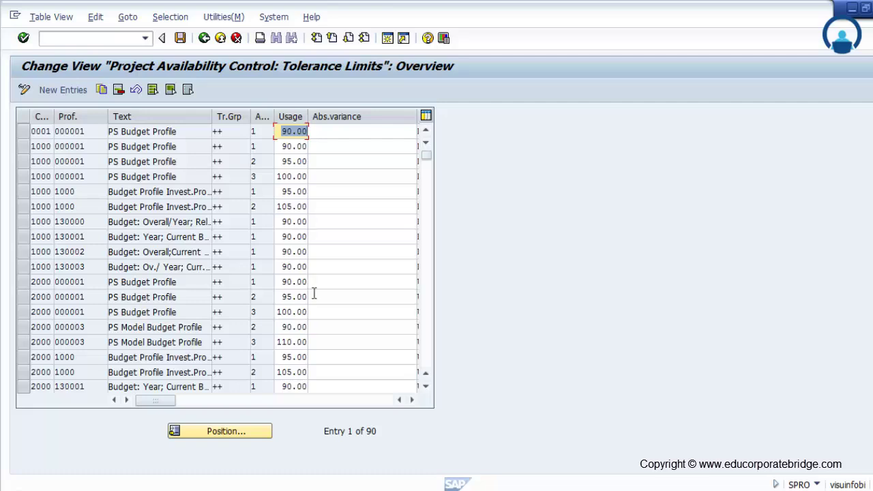
drag(55, 118, 69, 117)
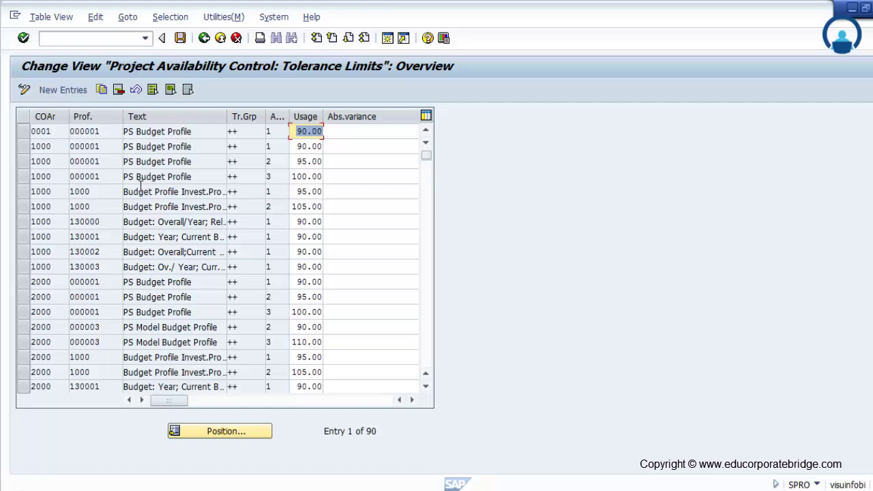
click(21, 193)
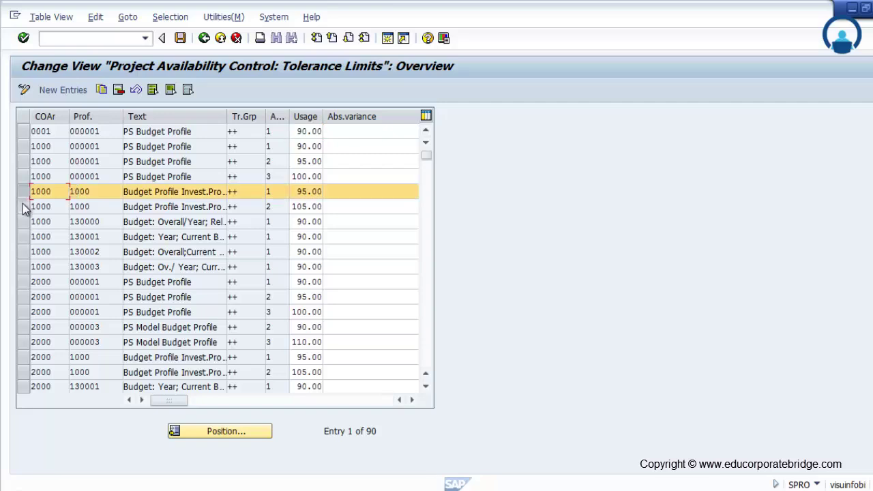
click(23, 203)
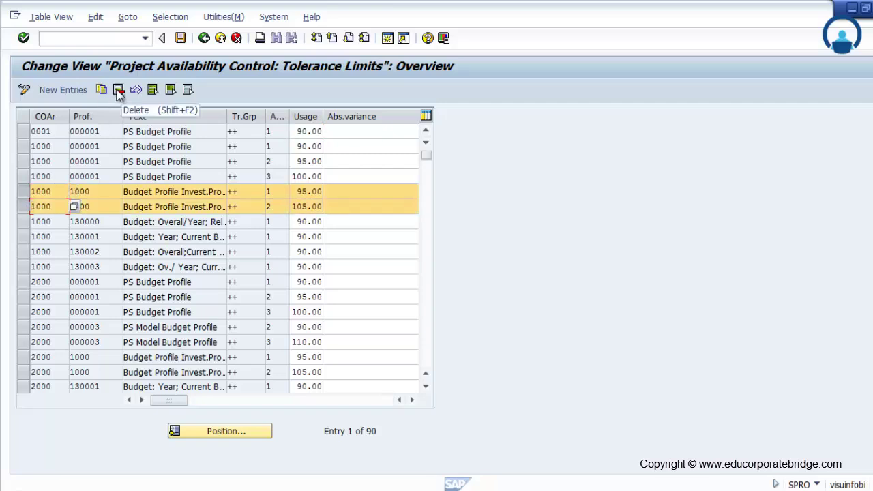
Add a tolerance row for area 1000, profile ZBUD01, activity group ++, Warning action, 80% usage.
click(62, 90)
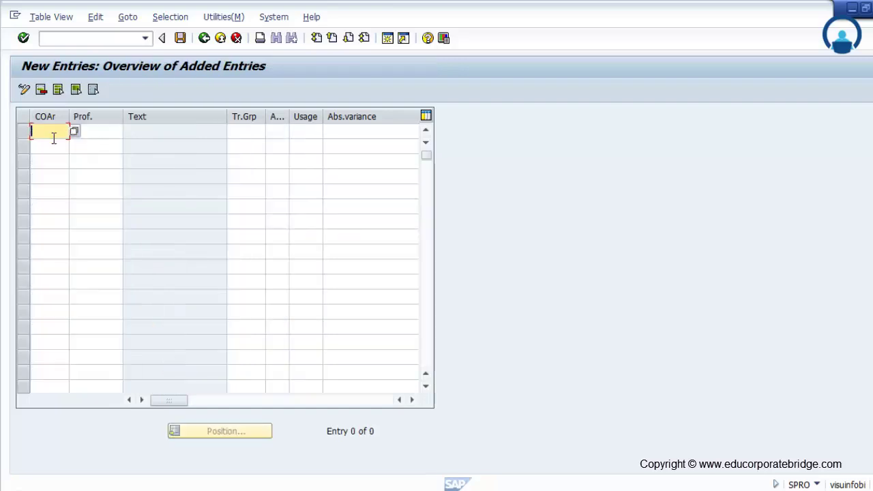
text(1000)
key(Tab)
click(126, 133)
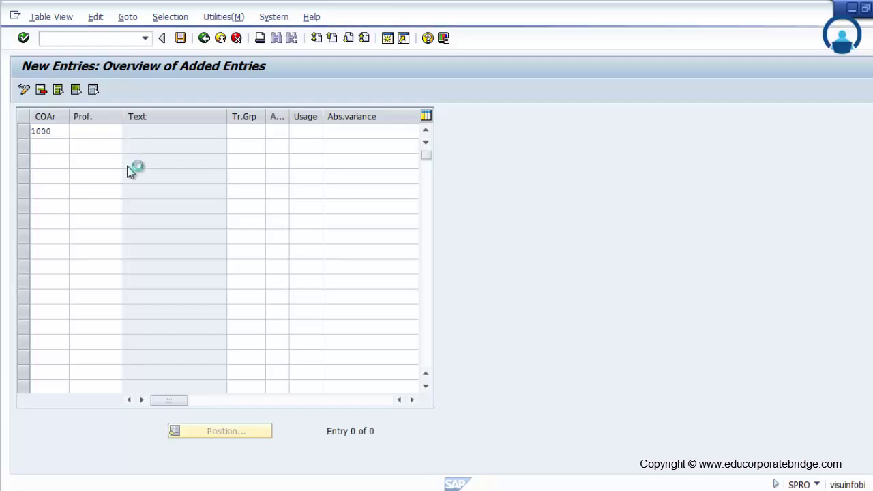
click(279, 138)
key(F4)
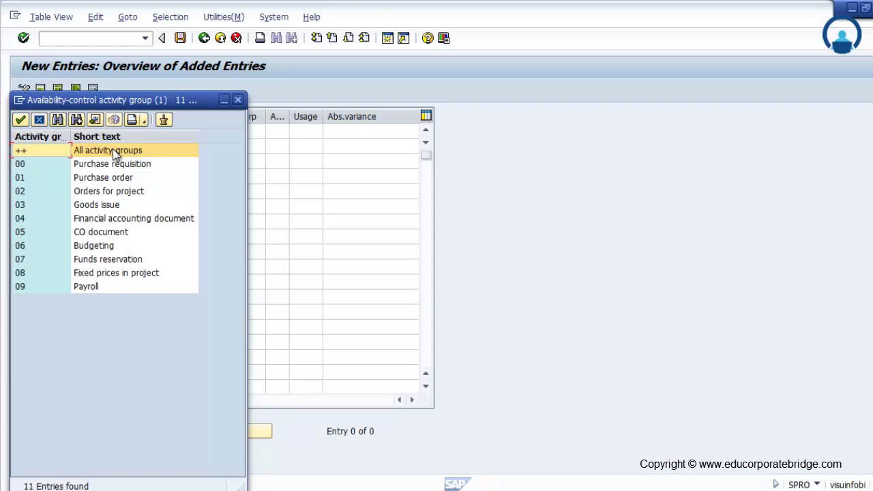
double_click(112, 151)
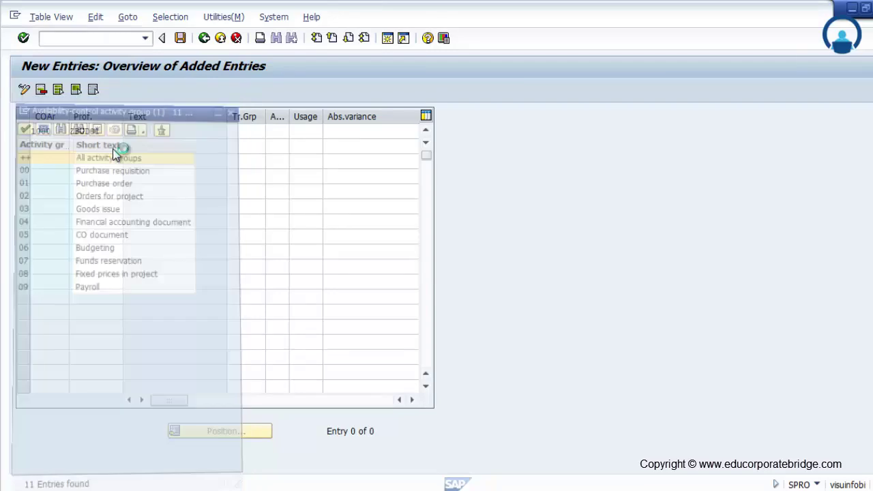
click(286, 132)
click(294, 133)
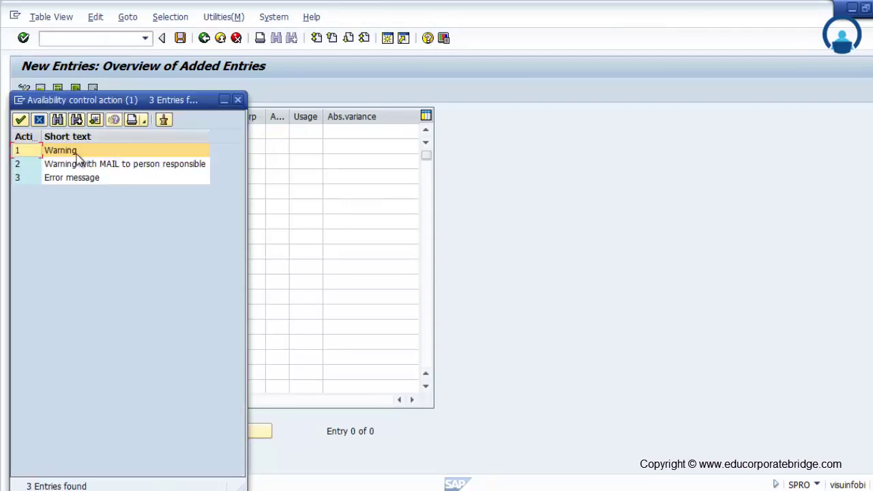
double_click(76, 155)
key(Tab)
text(80)
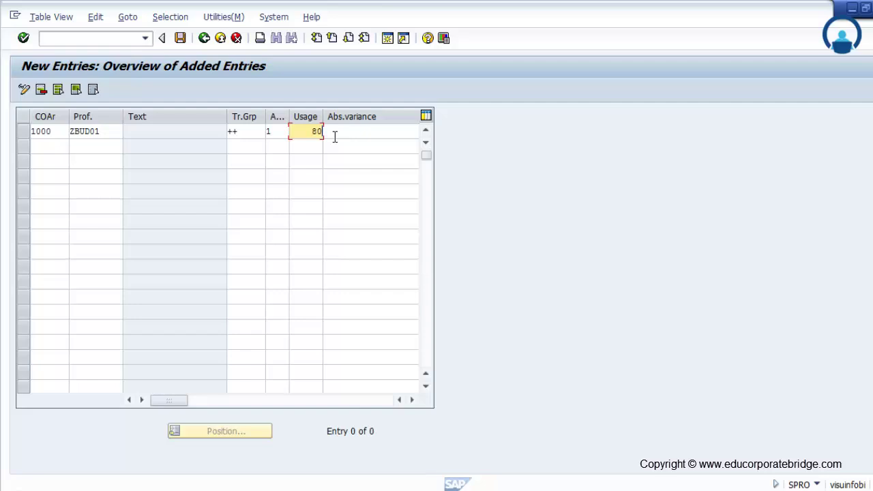
Copy controlling area 1000, profile ZBUD01 and activity group ++ into two more tolerance rows.
click(64, 131)
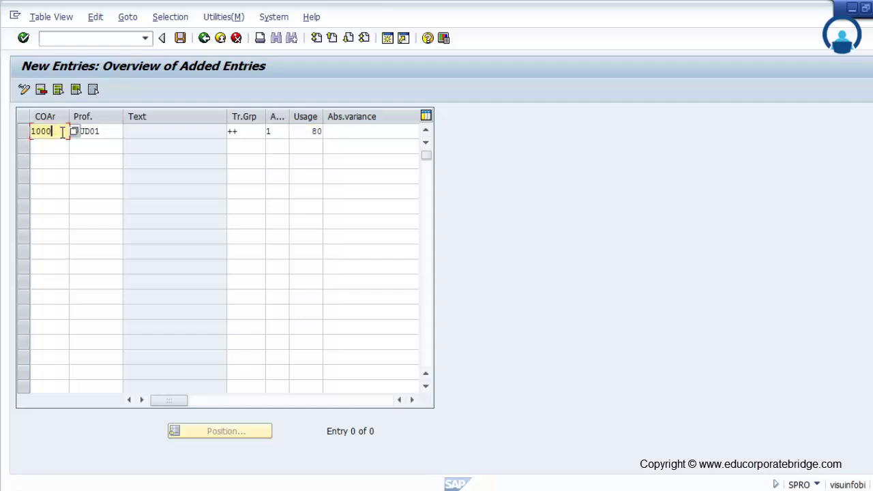
click(54, 144)
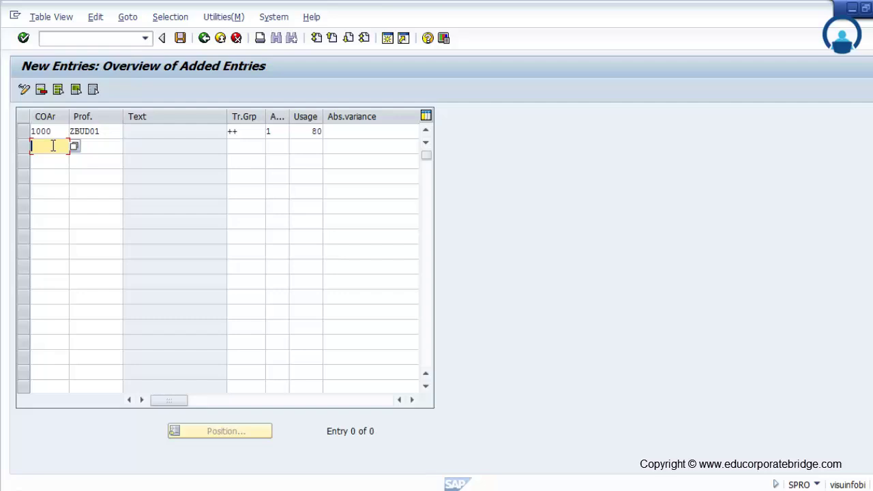
click(88, 164)
key(ctrl+v)
click(257, 131)
key(ctrl+c)
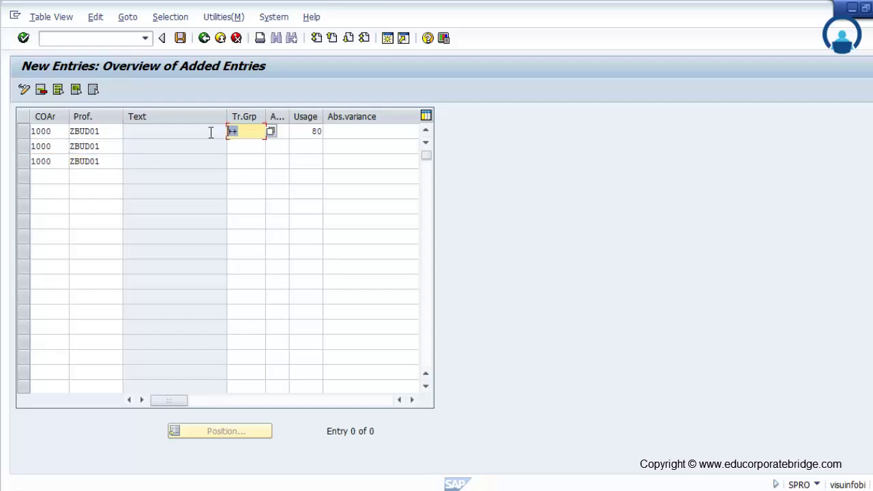
click(234, 146)
key(ctrl+v)
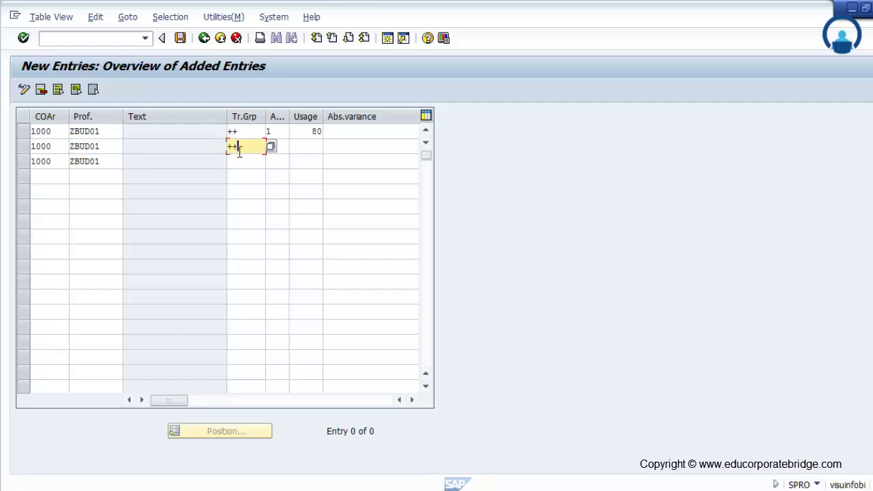
click(240, 162)
key(ctrl+v)
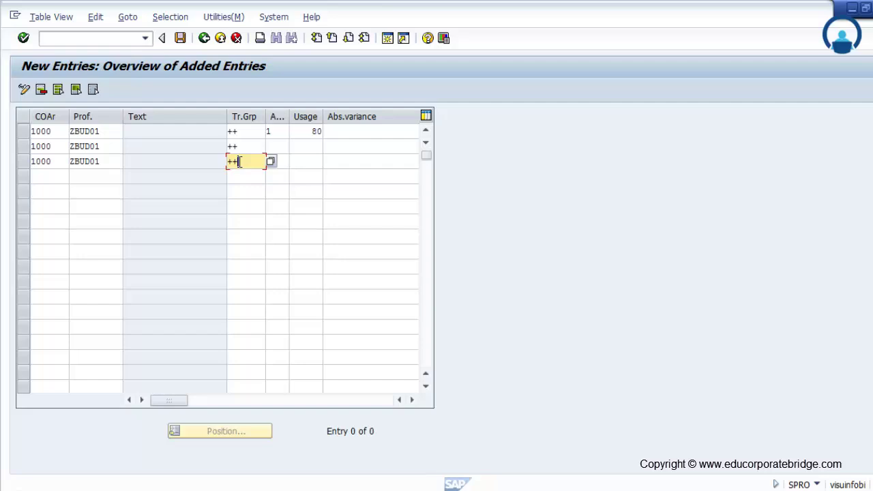
click(272, 163)
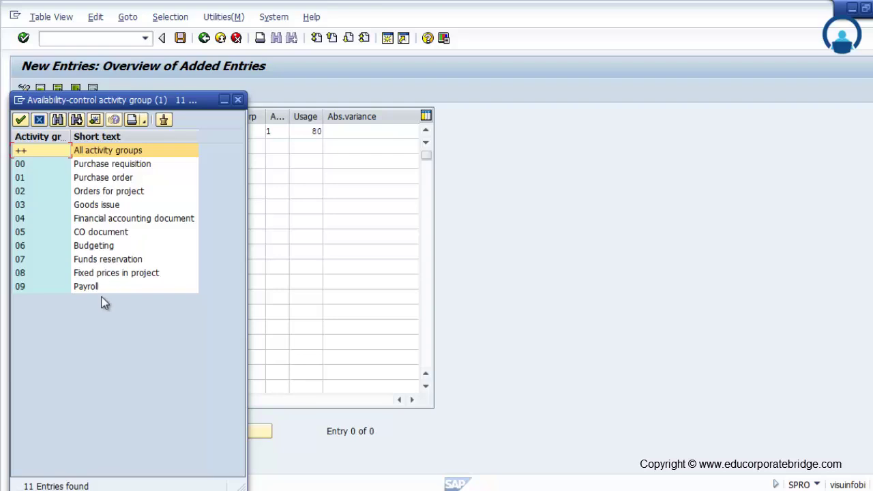
Review the activity groups from Purchase requisition to Payroll, keeping All activity groups (++).
click(116, 165)
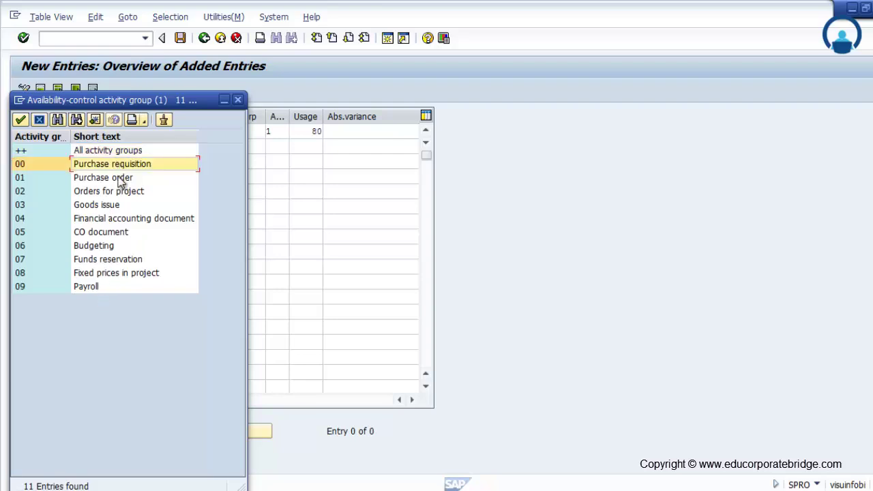
click(122, 179)
click(131, 194)
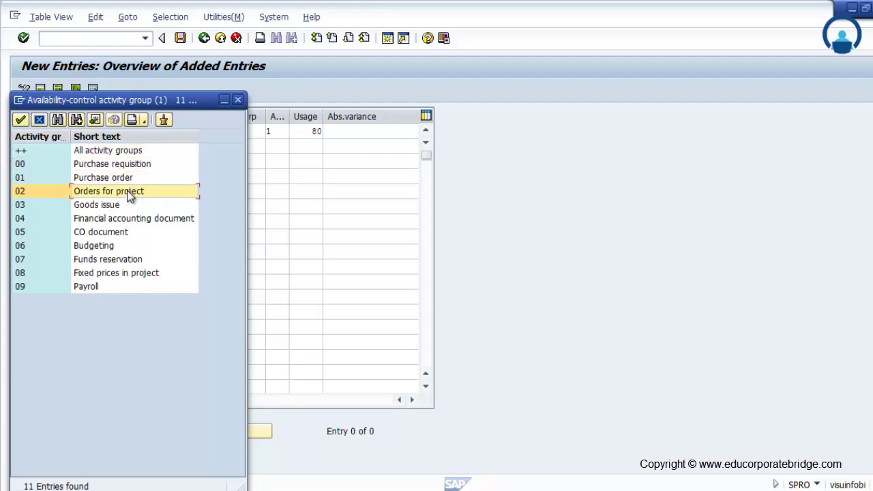
click(116, 206)
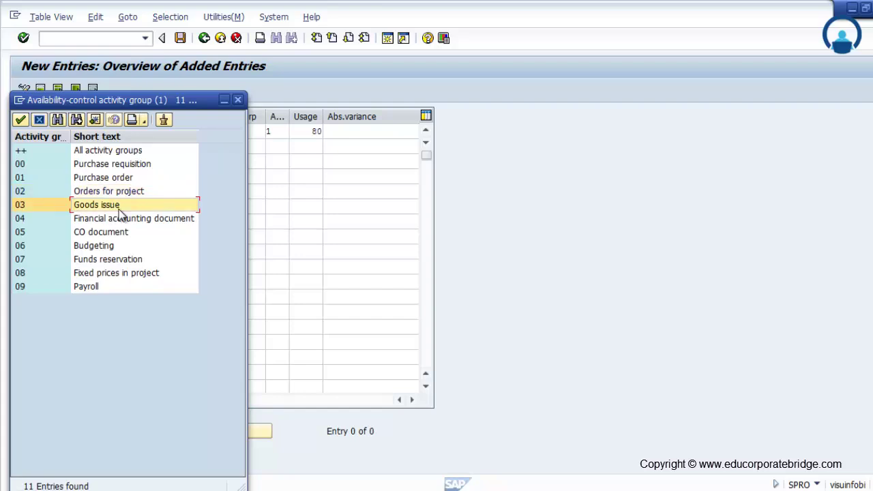
click(126, 221)
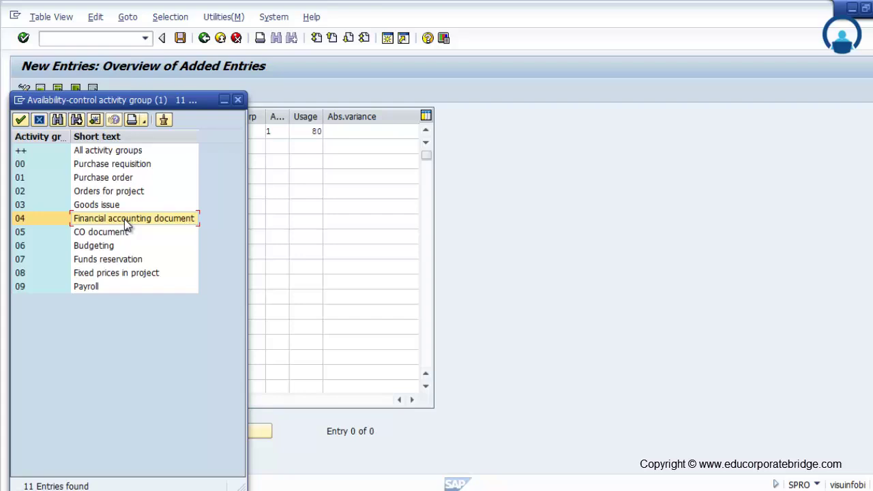
click(132, 234)
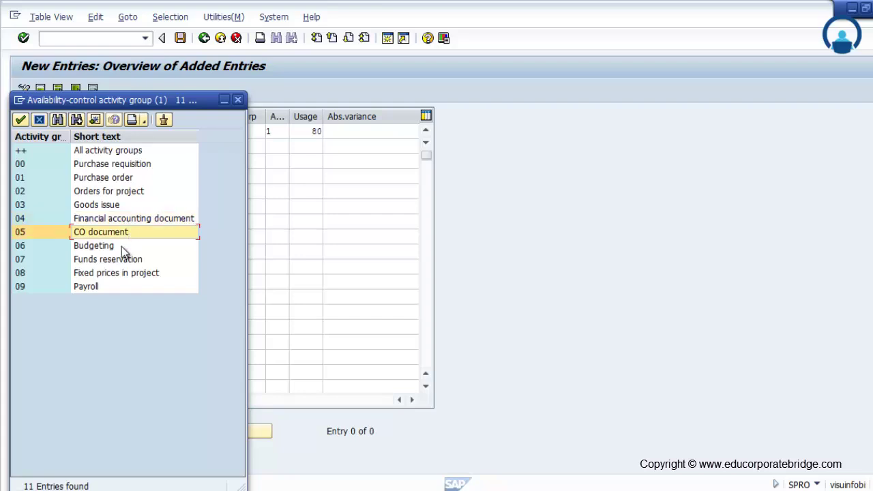
click(117, 247)
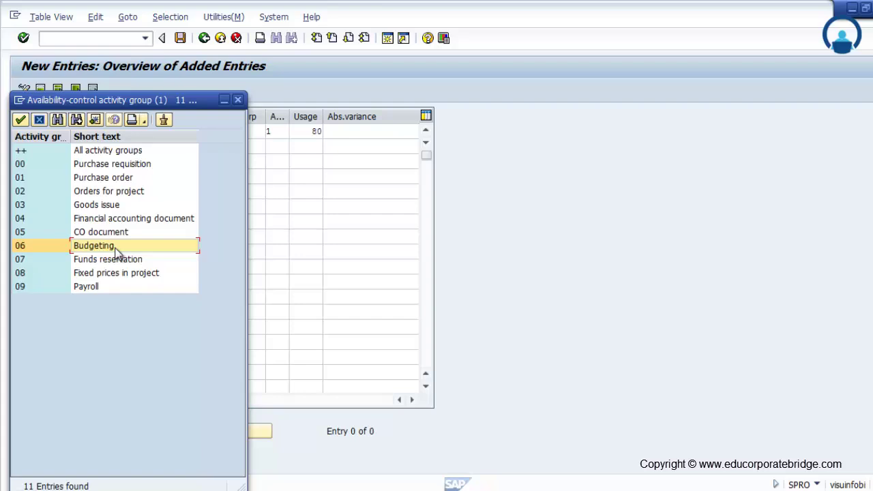
click(147, 262)
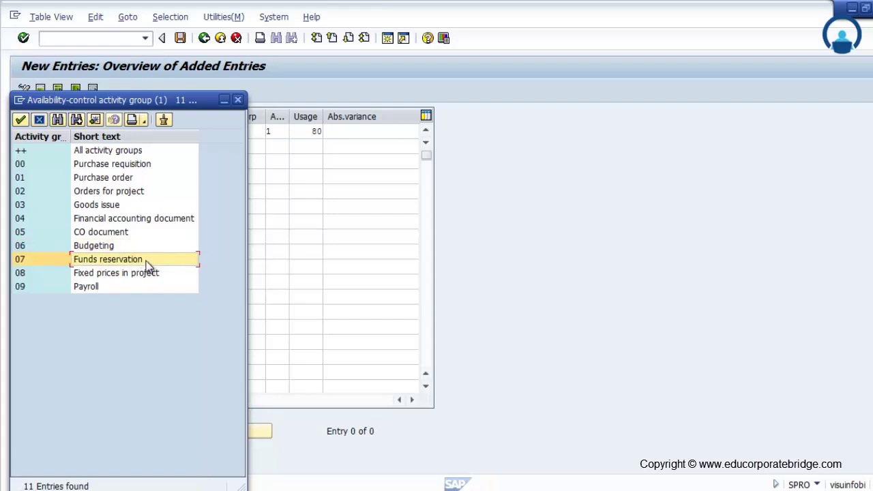
click(116, 288)
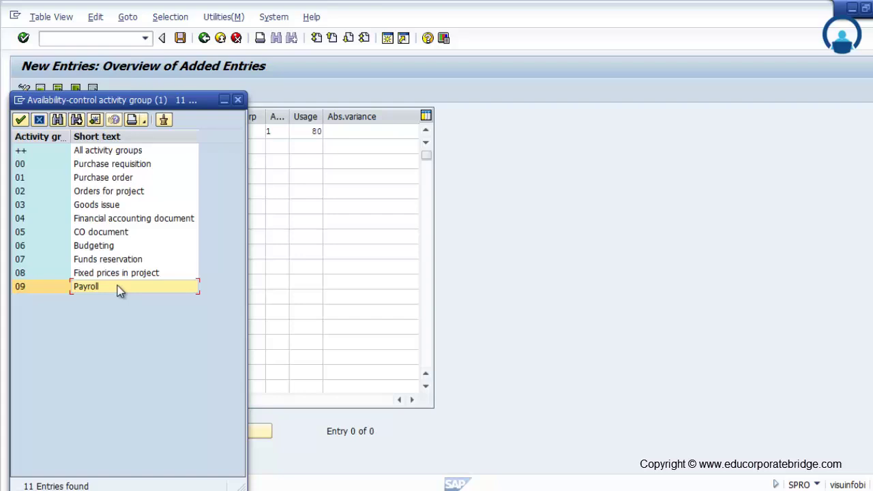
click(144, 273)
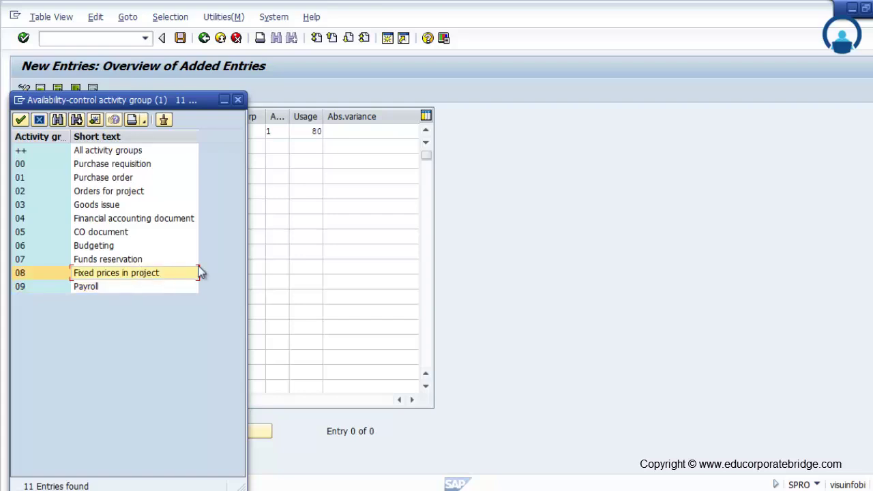
click(143, 152)
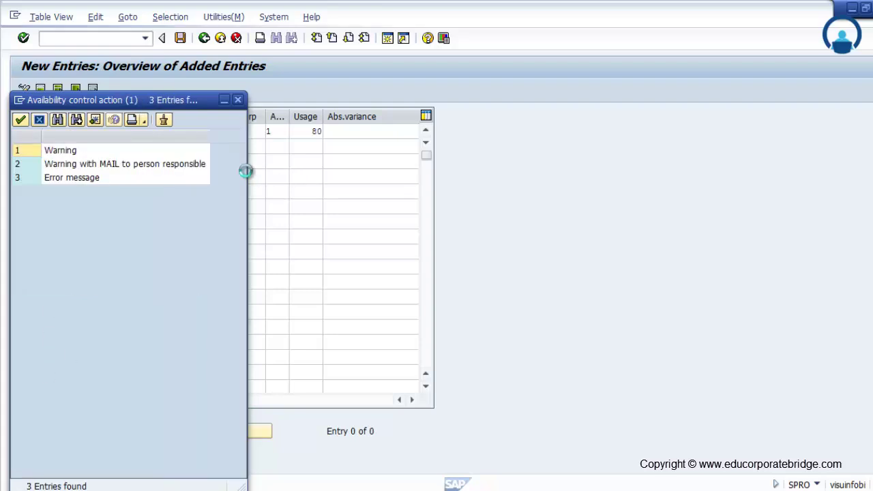
Set the second tolerance row to Warning with MAIL at 90% usage.
double_click(111, 164)
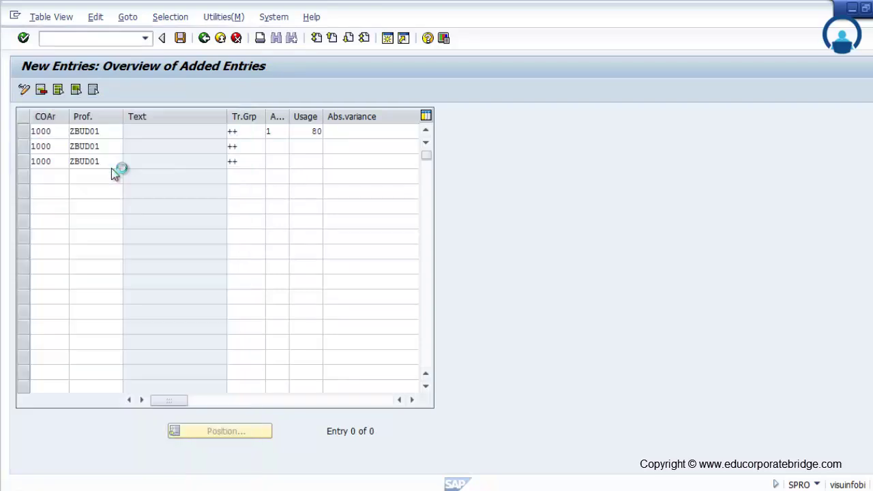
click(280, 162)
drag(289, 117, 300, 116)
click(320, 146)
text(90)
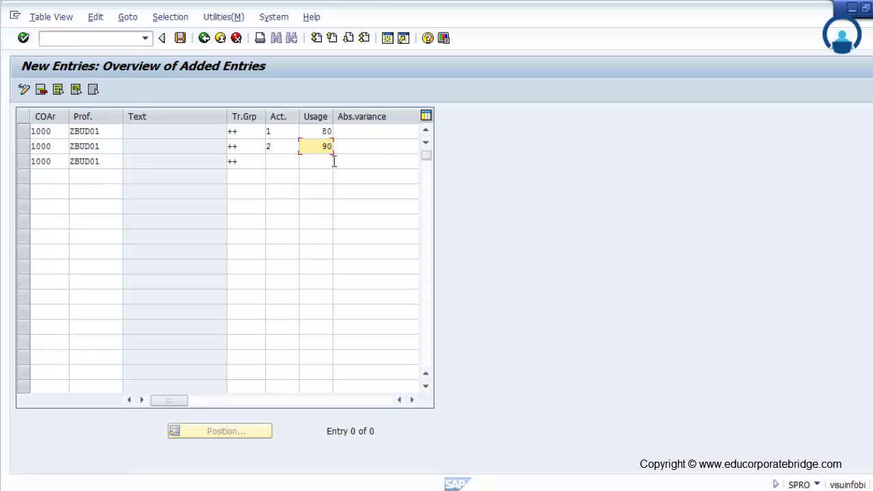
click(282, 146)
click(301, 146)
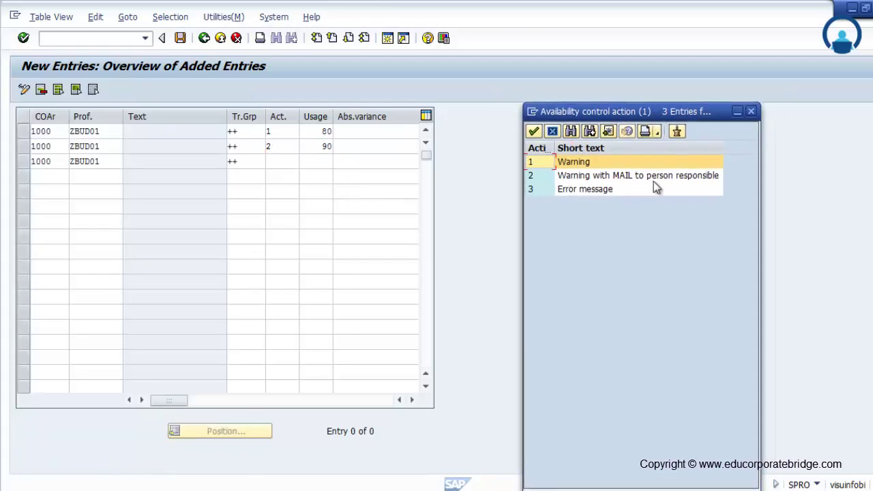
click(712, 176)
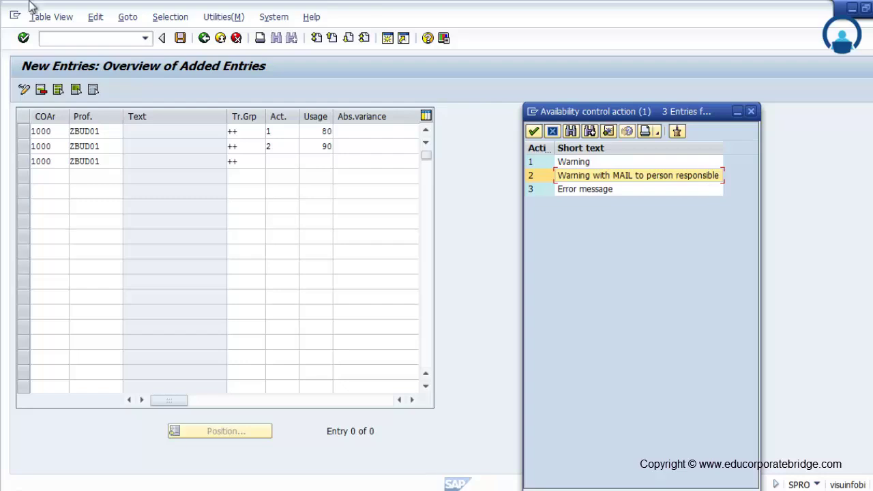
click(751, 115)
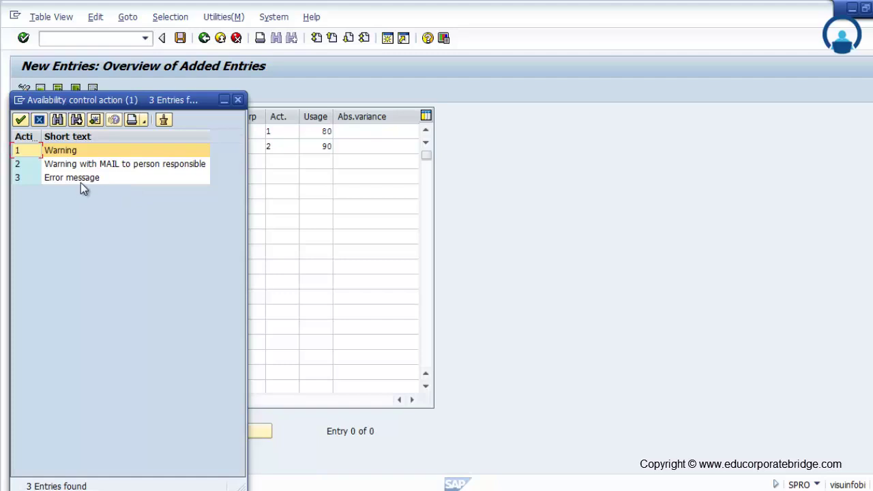
Set the third row to Error message at 100% usage, confirm, and return to the IMG.
double_click(82, 179)
click(325, 161)
text(100)
key(Return)
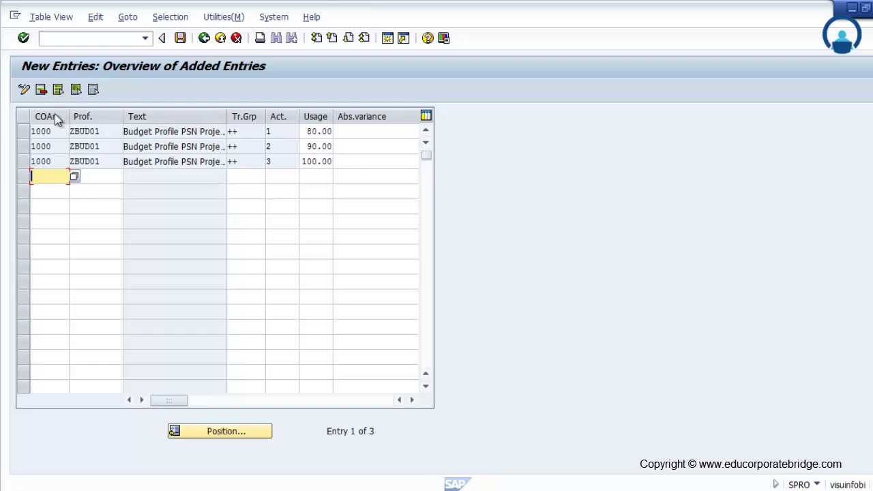
click(203, 40)
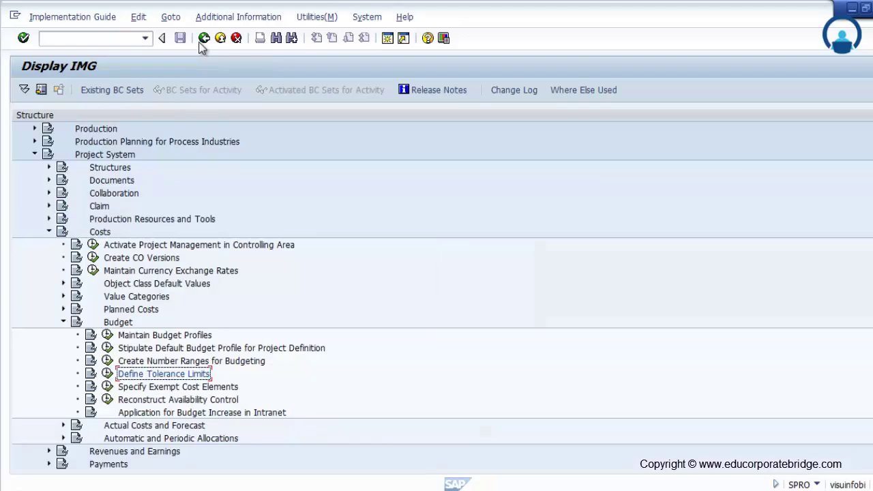
Open Specify Exempt Cost Elements and review cost element 404000 Spare parts across four controlling areas.
click(108, 387)
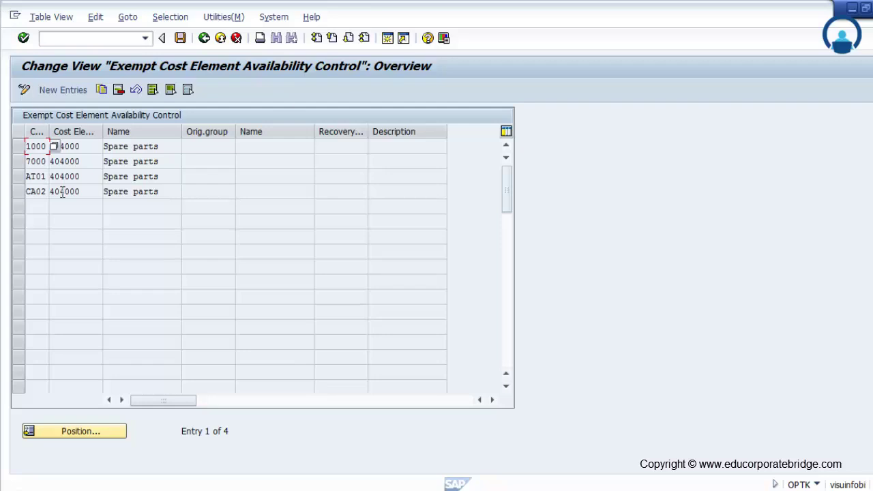
drag(85, 192, 30, 196)
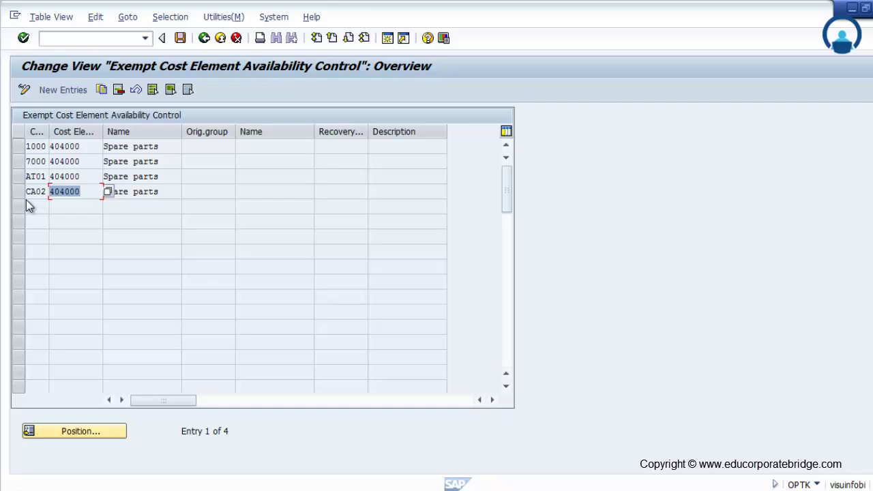
drag(48, 136, 69, 136)
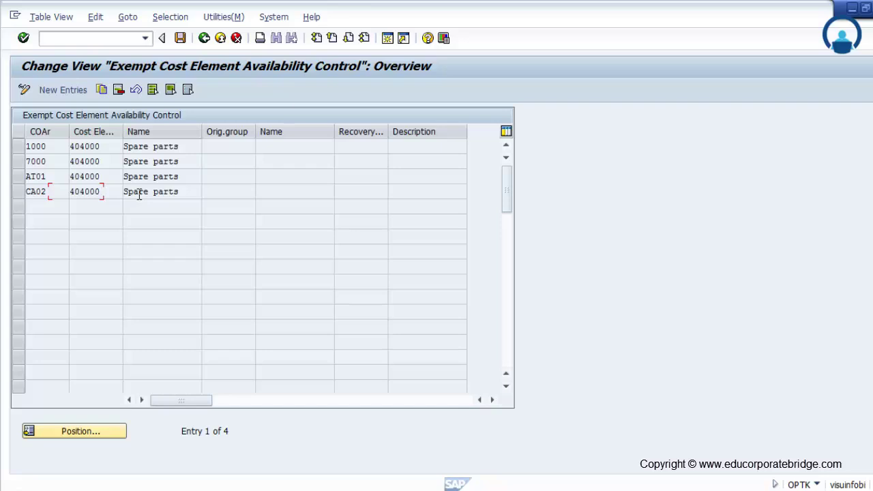
click(204, 37)
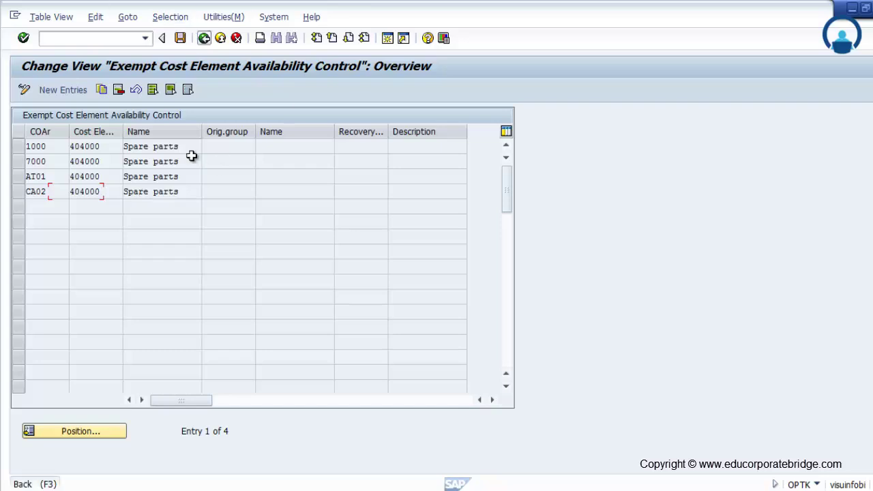
Add cost element 211500 for controlling area 1000 as exempt from availability control.
click(72, 90)
text(1000)
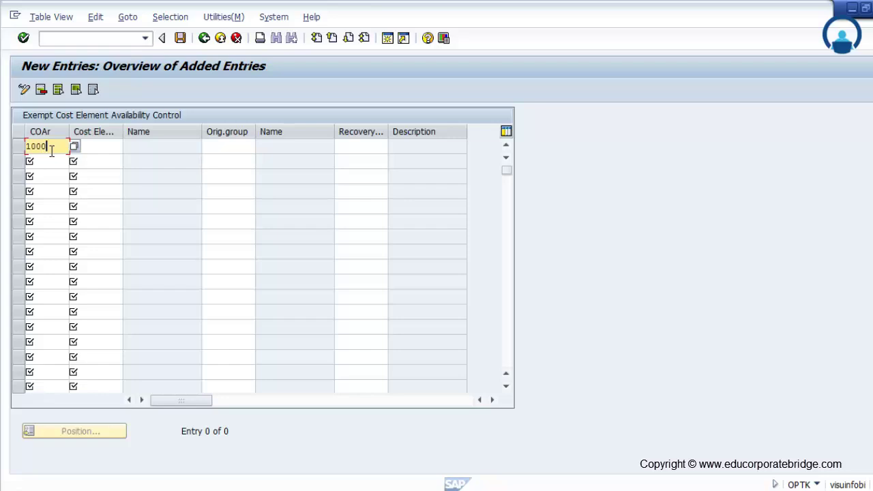
click(120, 146)
click(125, 147)
double_click(152, 133)
key(Return)
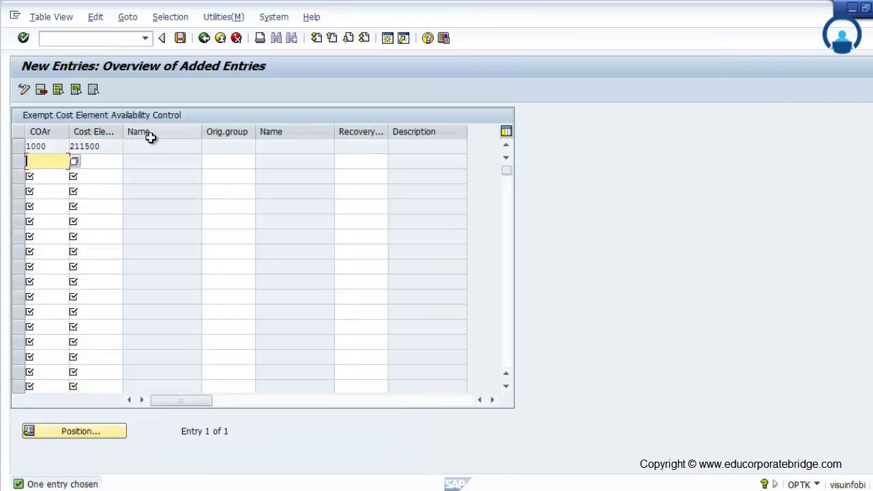
drag(121, 146, 62, 148)
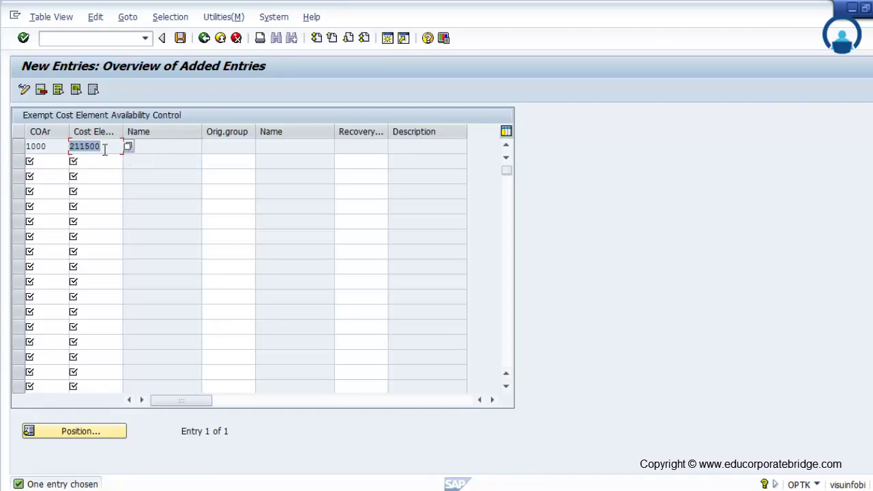
drag(117, 148, 61, 145)
Save the exempt cost element under a customizing request and return to the IMG tree.
click(181, 39)
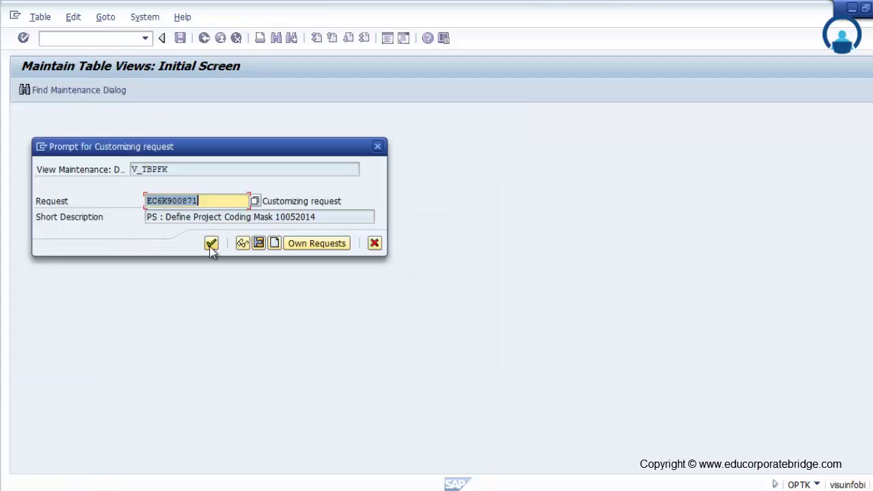
click(211, 245)
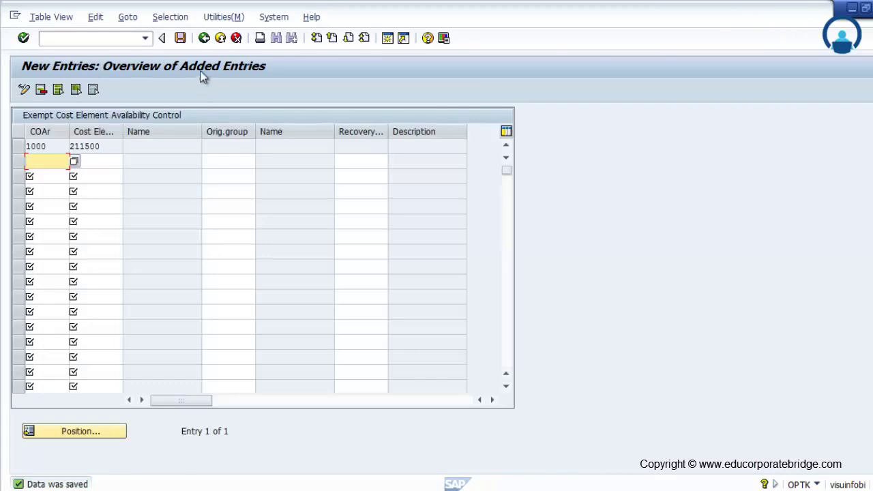
click(205, 38)
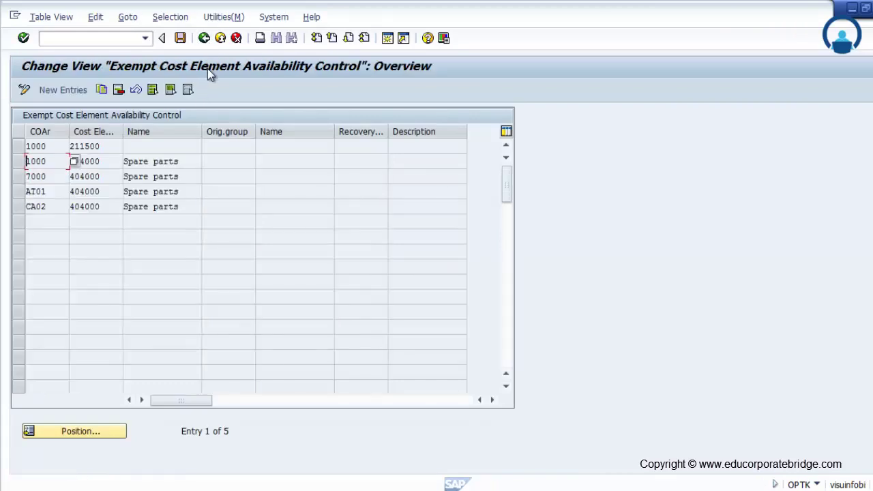
click(204, 38)
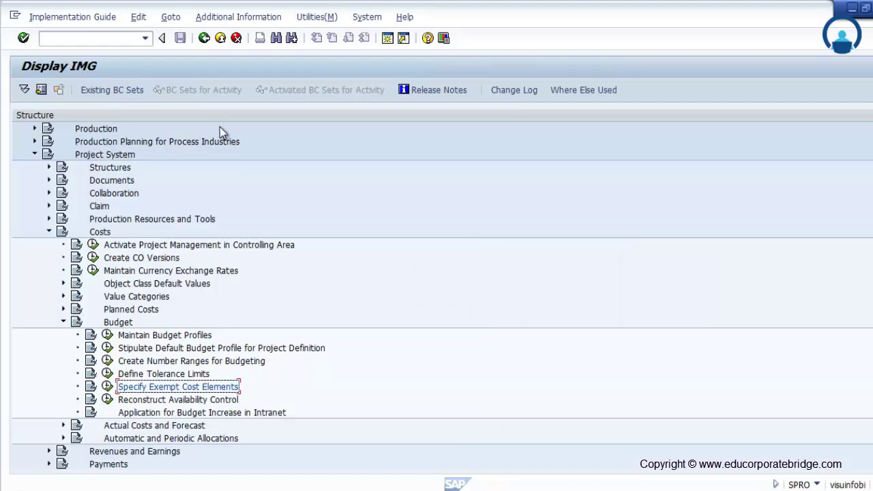
Expand Automatic and Periodic Allocations > Settlement > Settlement Profile and launch Create Allocation Structure.
scroll(252, 414, down, 1)
double_click(252, 417)
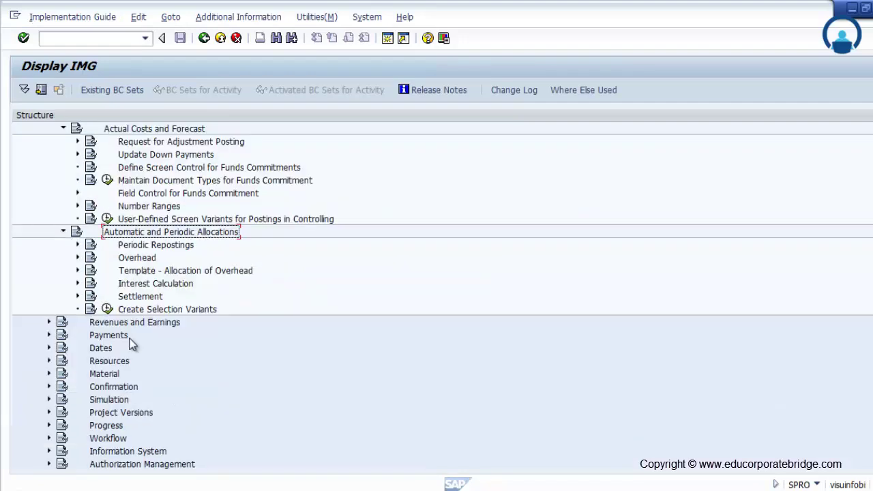
click(77, 296)
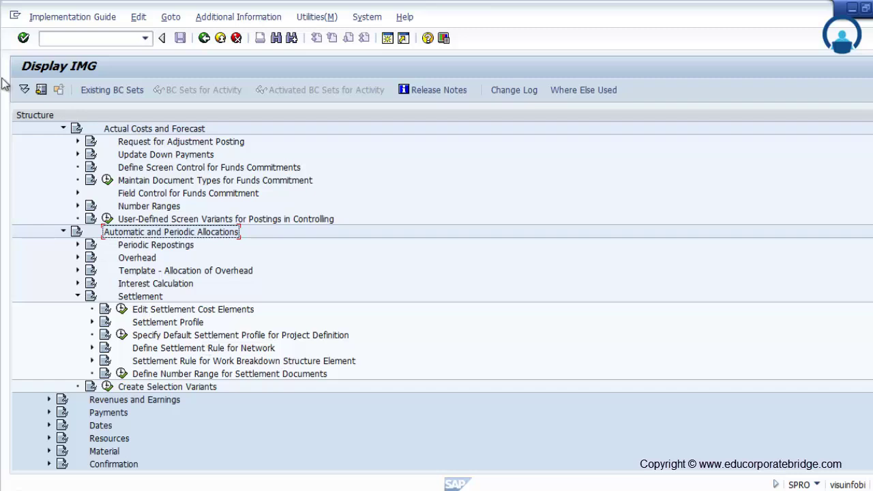
click(93, 322)
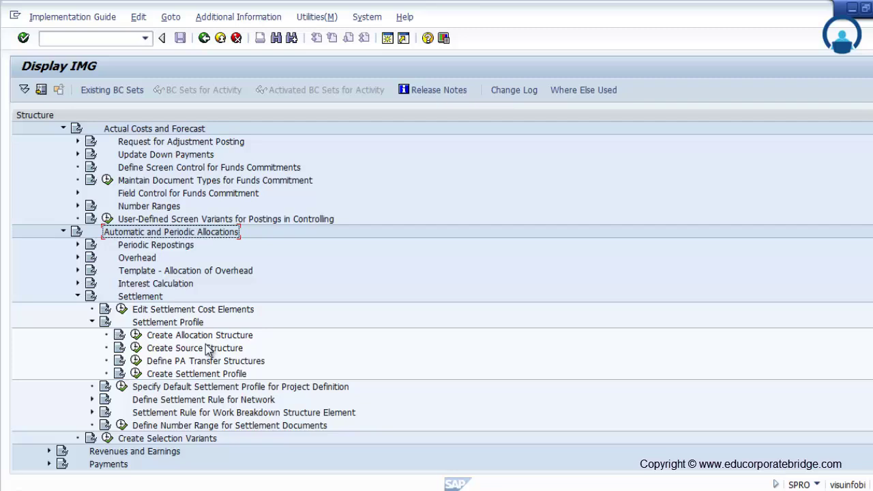
click(136, 336)
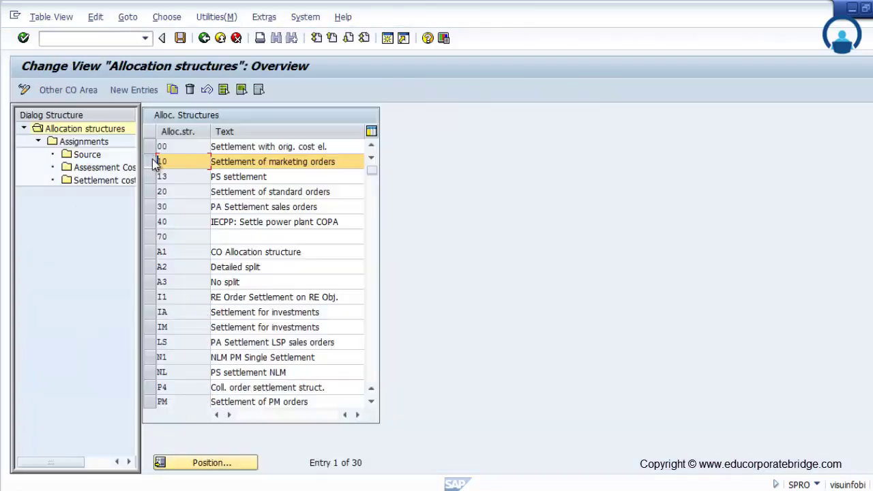
Inspect assignment 010 Total costs of allocation structure 10 in controlling area 1000, source group OAS.
double_click(95, 142)
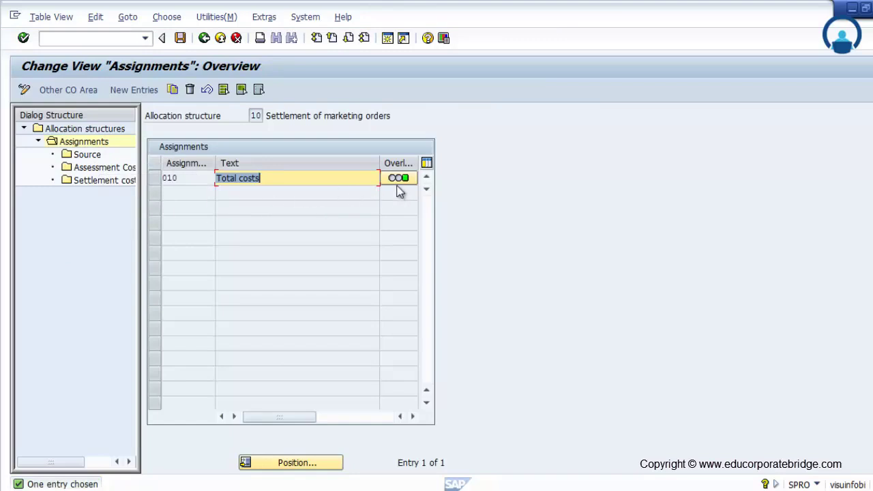
click(152, 182)
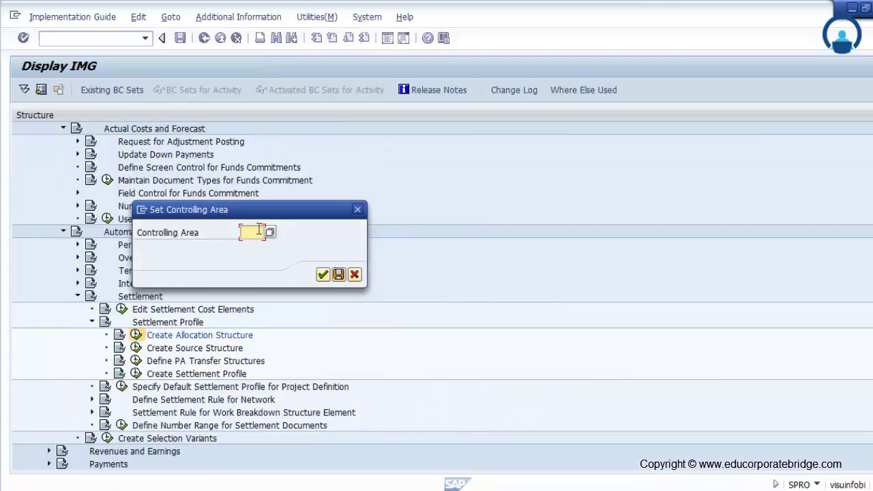
click(270, 232)
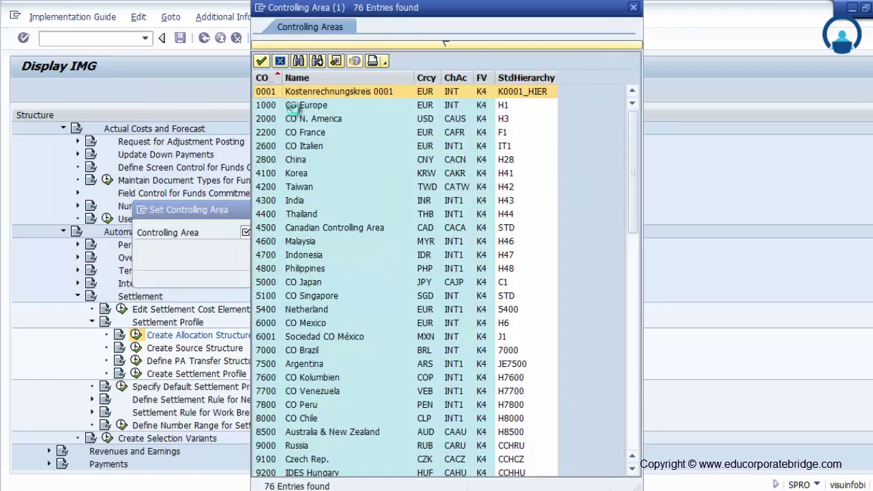
double_click(294, 109)
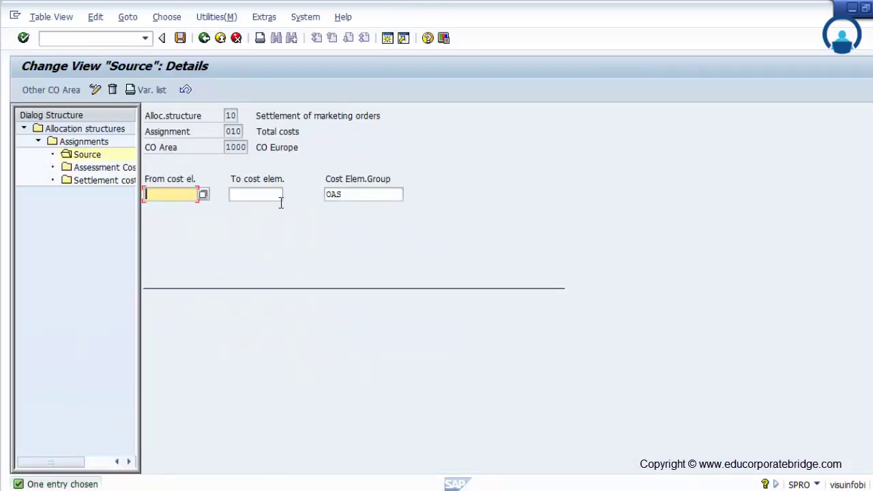
drag(347, 194, 319, 197)
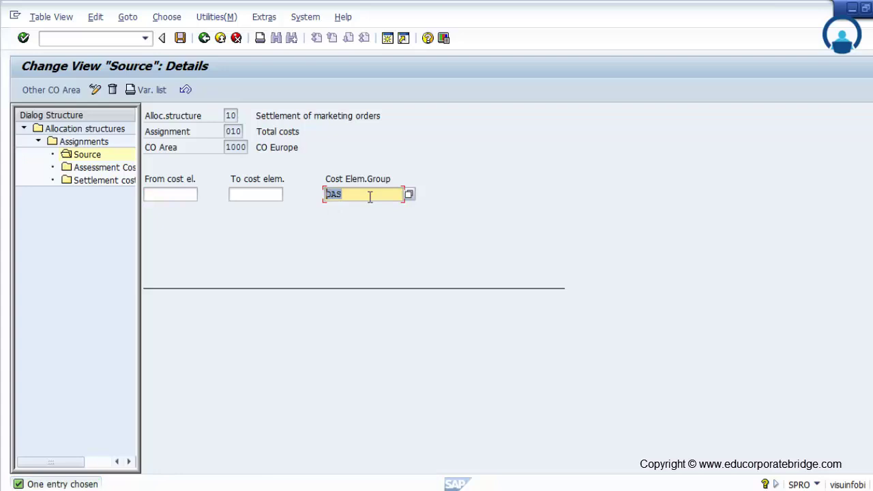
click(352, 194)
click(168, 197)
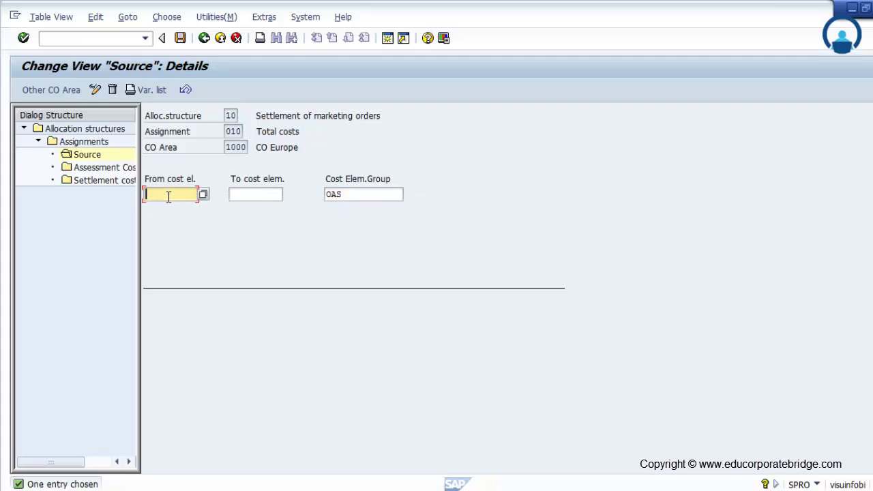
click(403, 197)
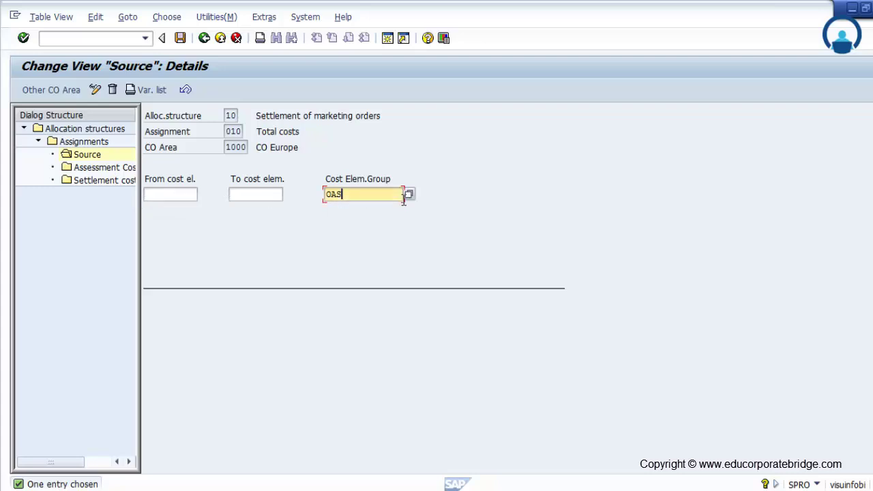
Check settlement cost element 650000 and the PSG/CTR receiver categories, then return to the IMG.
double_click(123, 170)
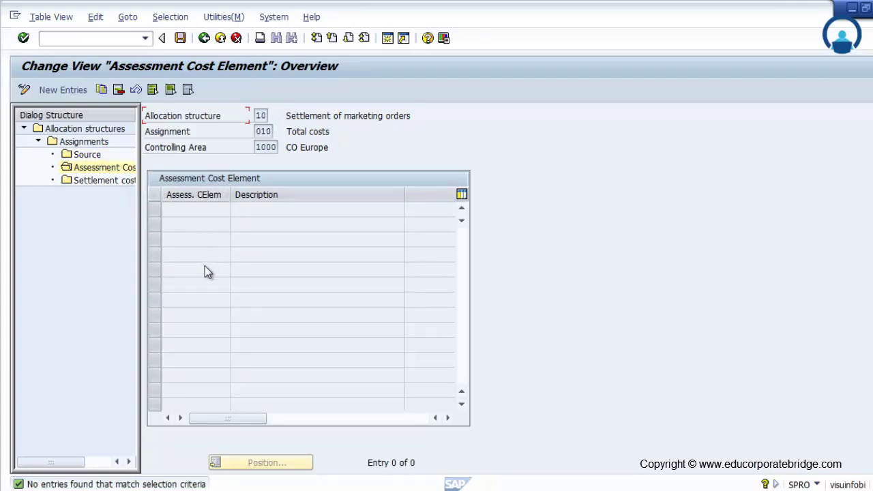
double_click(96, 181)
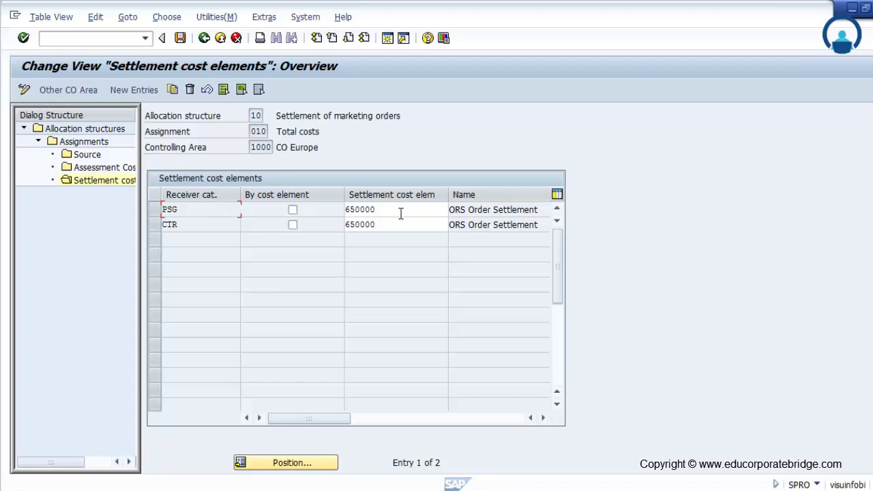
drag(215, 209, 152, 206)
click(247, 210)
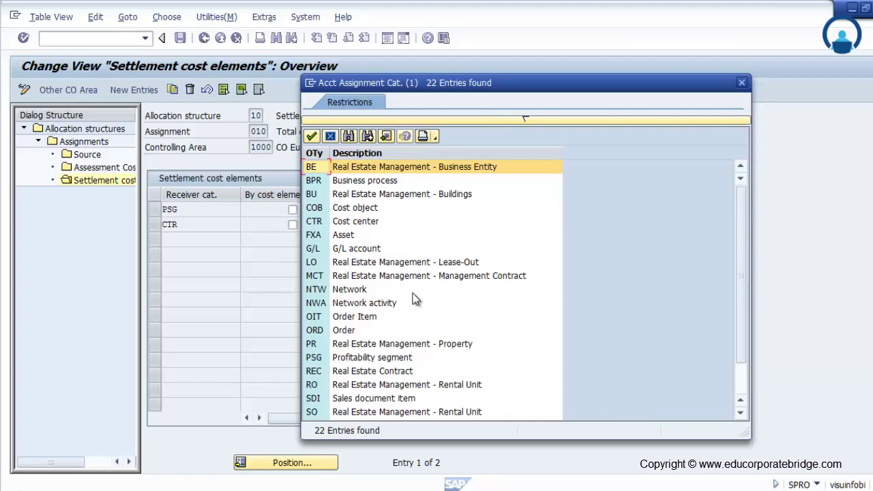
scroll(417, 300, down, 1)
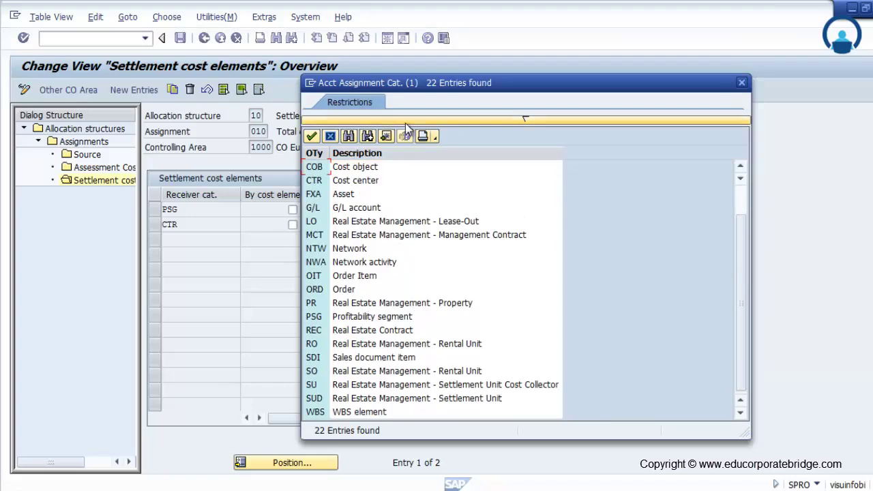
click(741, 82)
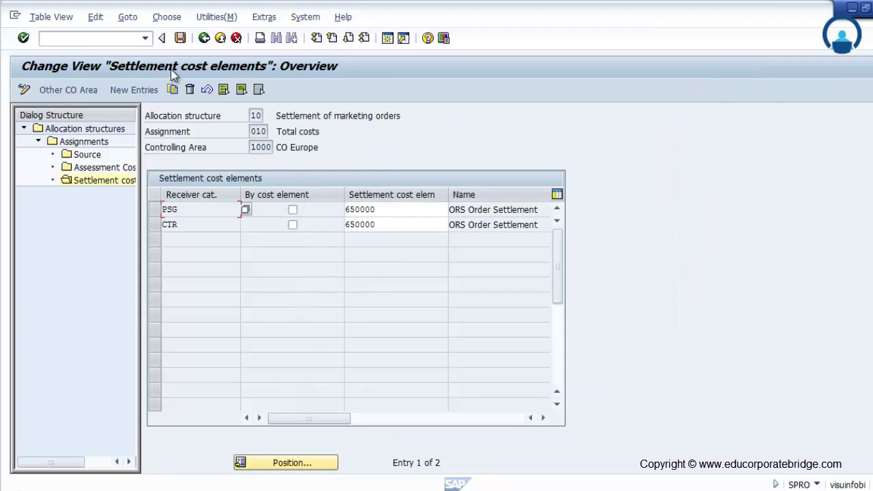
click(204, 37)
click(204, 37)
Review source structure 13's U11 Primary costs source, cost elements 400000–499999, and return to the IMG.
click(136, 348)
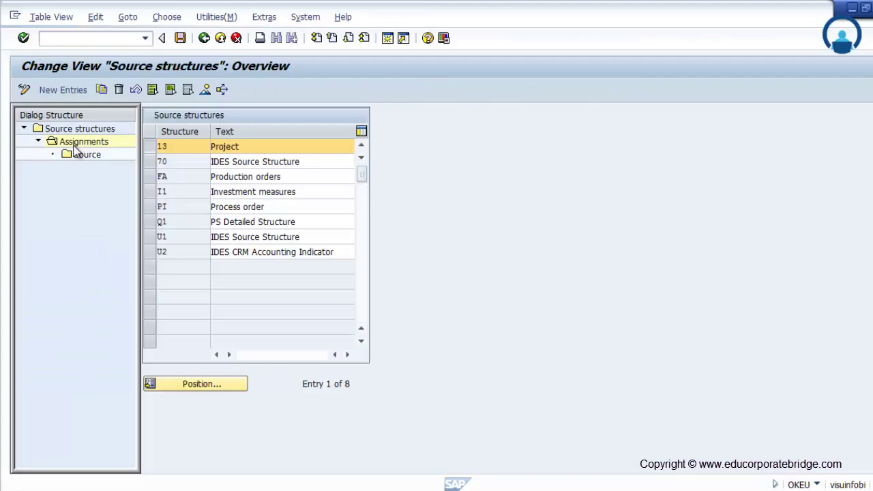
double_click(78, 142)
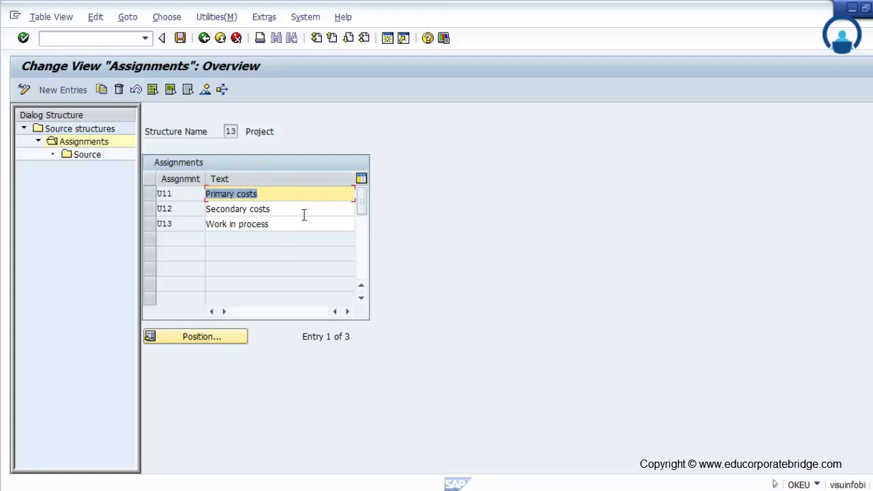
click(151, 194)
double_click(87, 154)
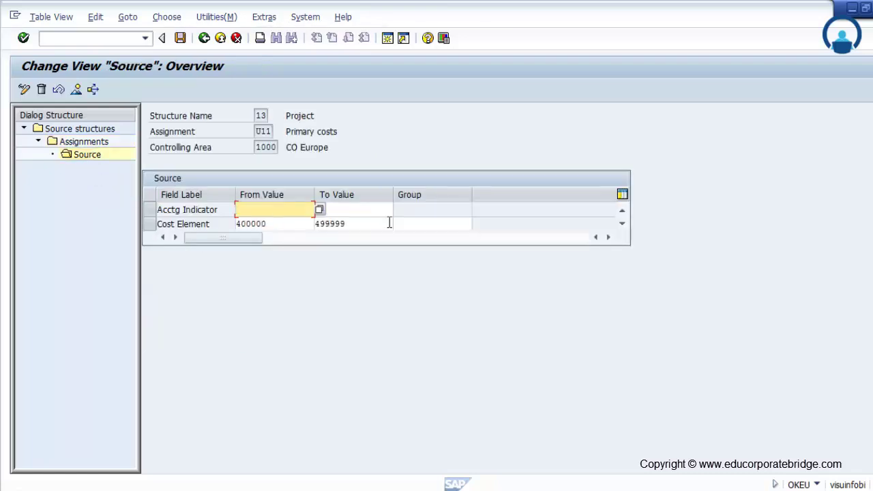
click(204, 39)
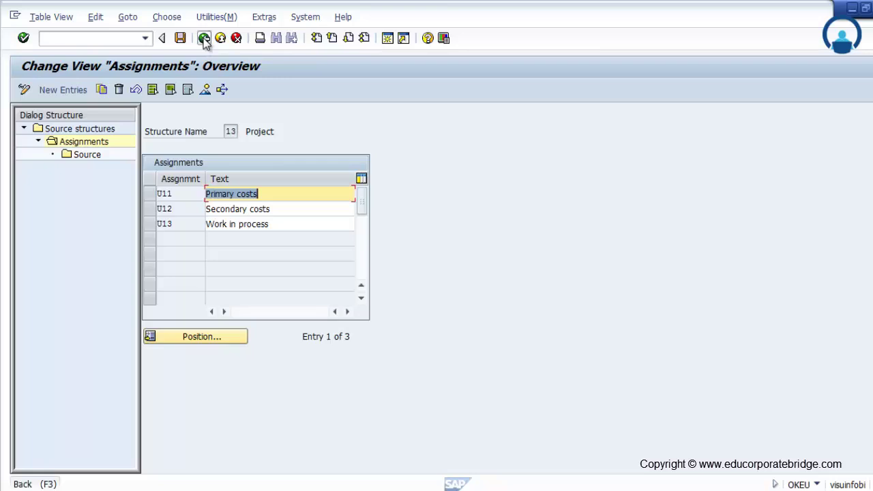
click(204, 38)
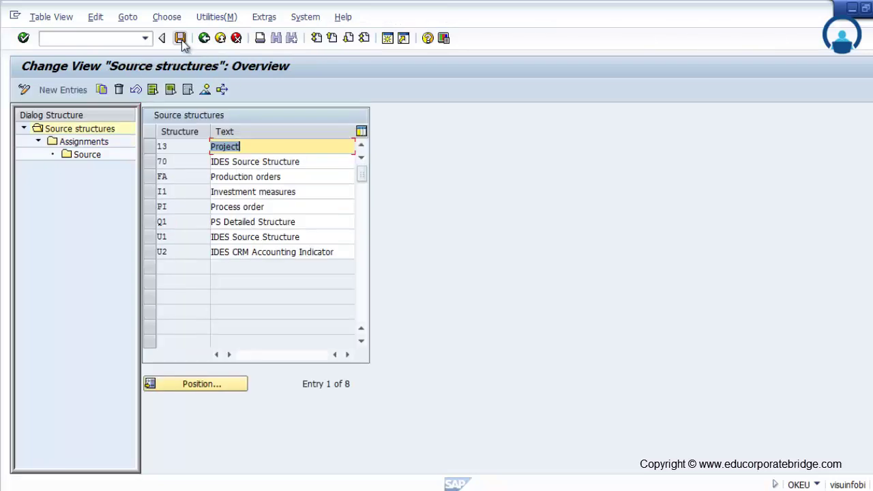
key(F3)
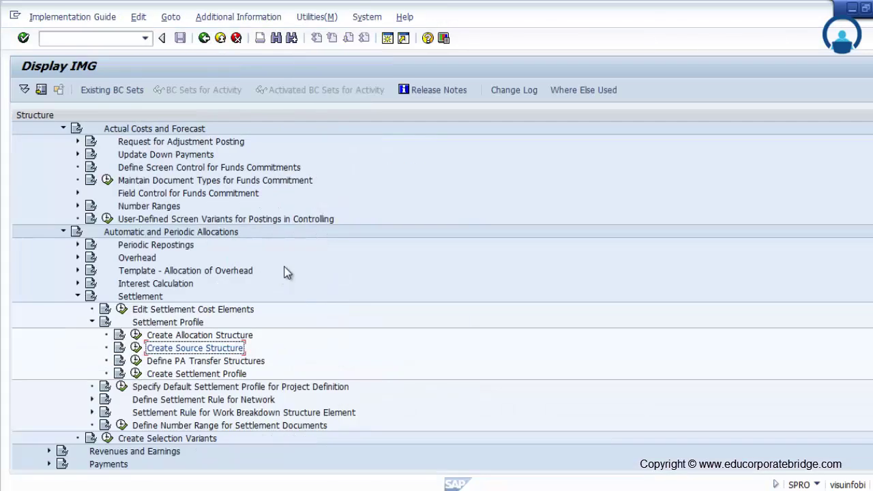
click(136, 362)
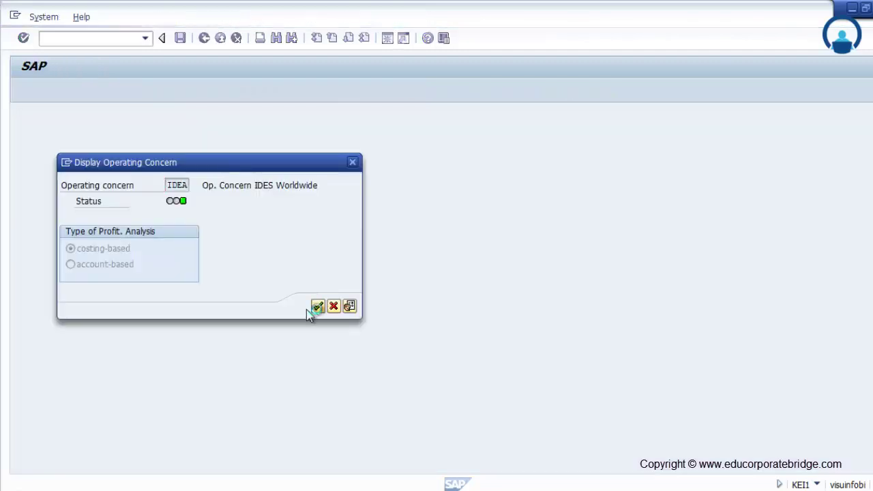
Confirm the operating concern and check that PA transfer structure 10 Total Costs uses group OAS.
click(313, 307)
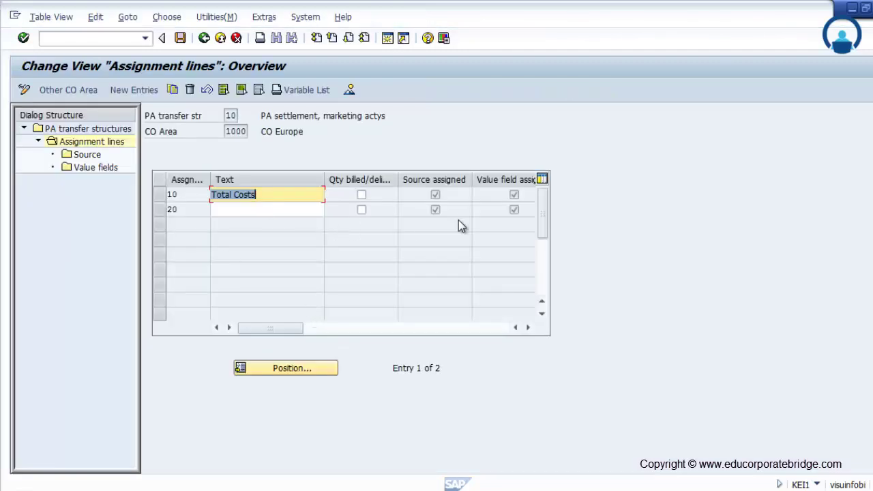
double_click(88, 155)
click(160, 195)
double_click(104, 156)
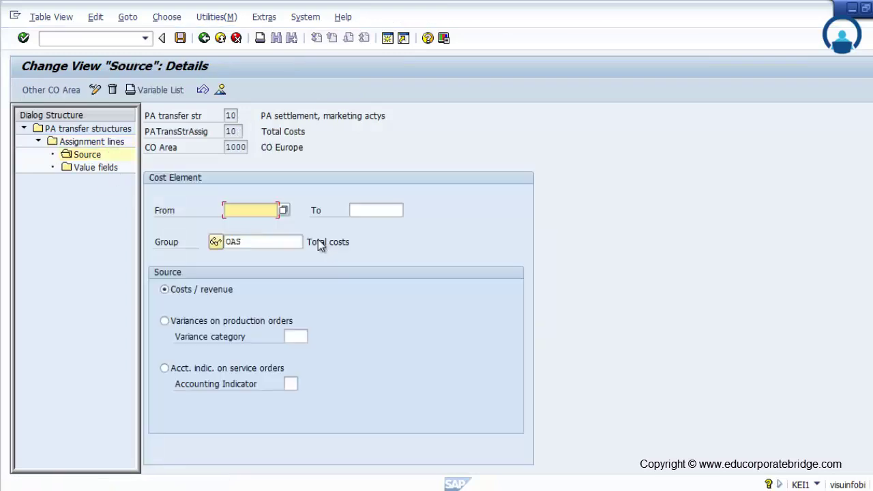
drag(265, 247, 215, 242)
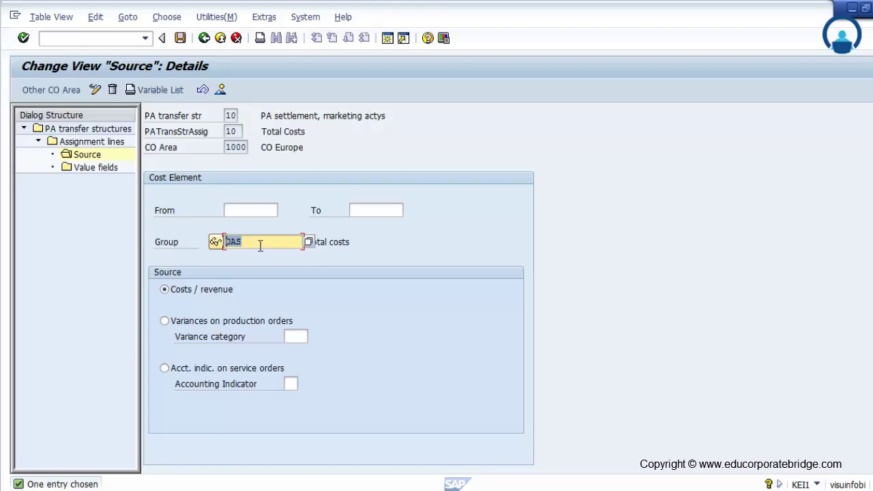
click(204, 38)
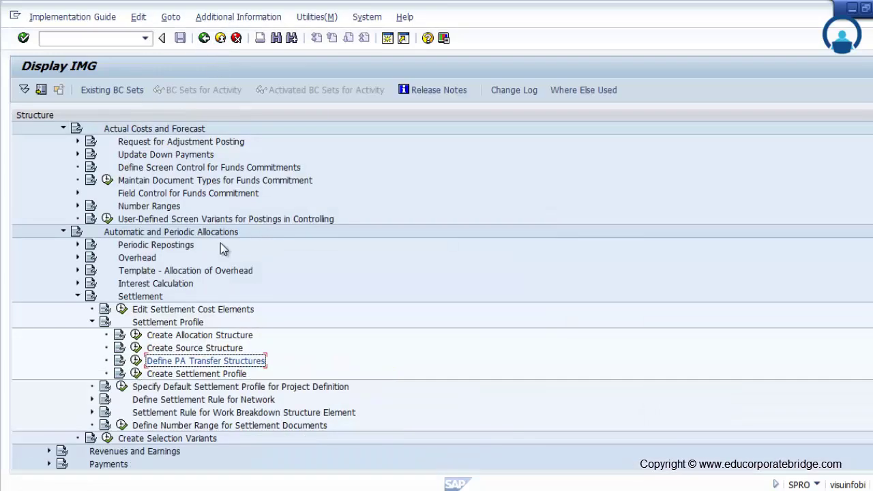
click(136, 374)
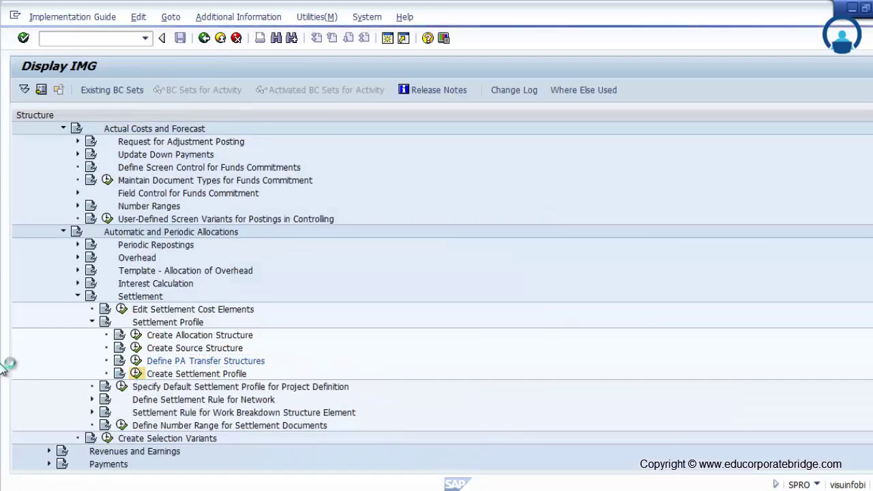
Keep G/L account settlement at 1 Settlement Optional in profile 1300 and save it.
scroll(96, 307, down, 2)
scroll(96, 314, down, 5)
scroll(96, 321, down, 2)
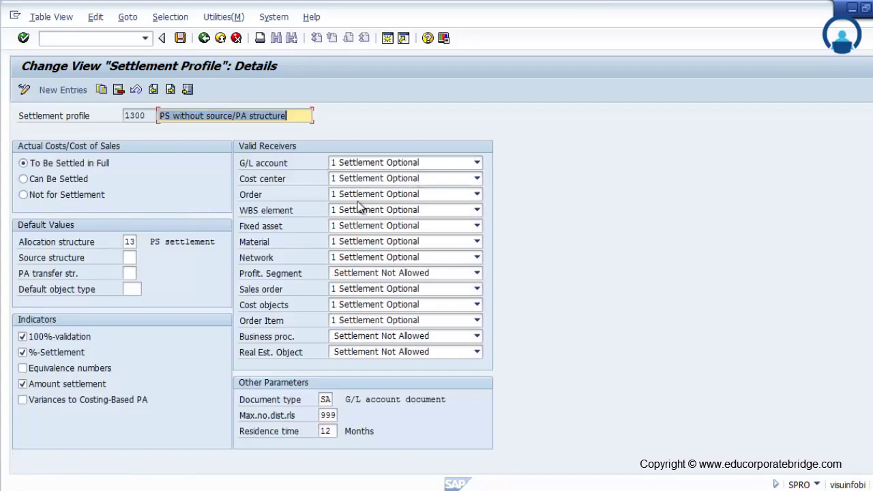
click(475, 171)
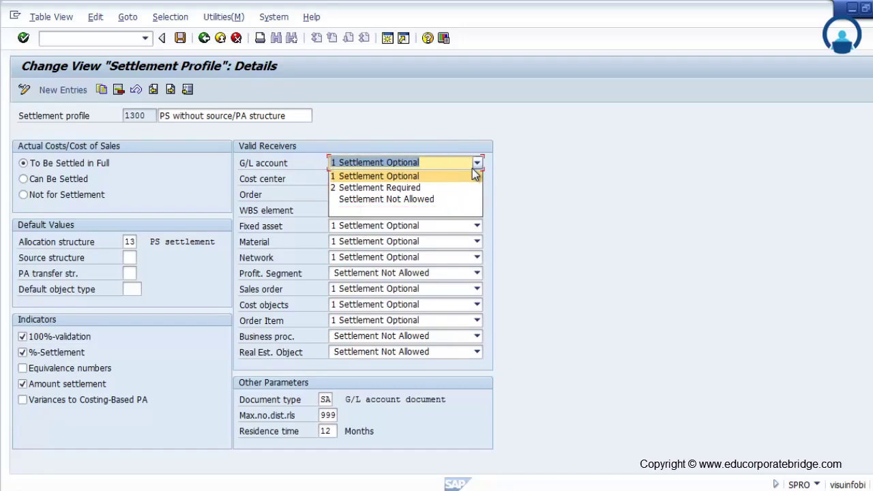
click(648, 183)
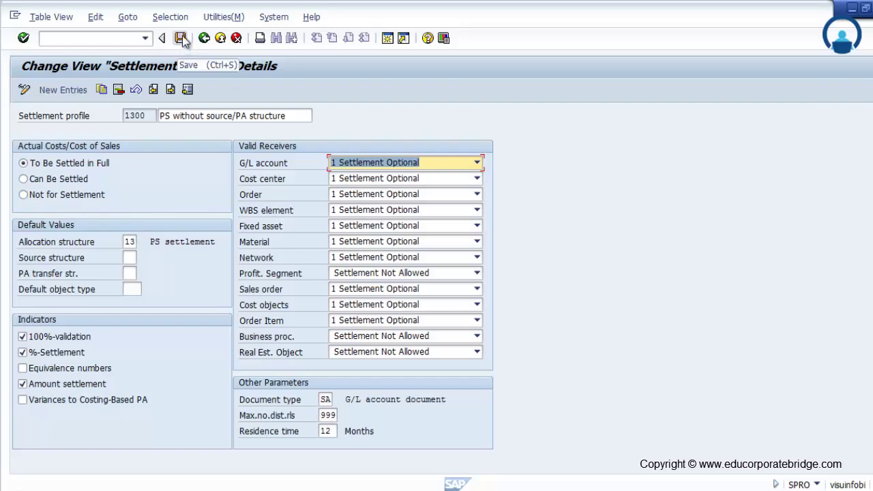
drag(123, 118, 164, 118)
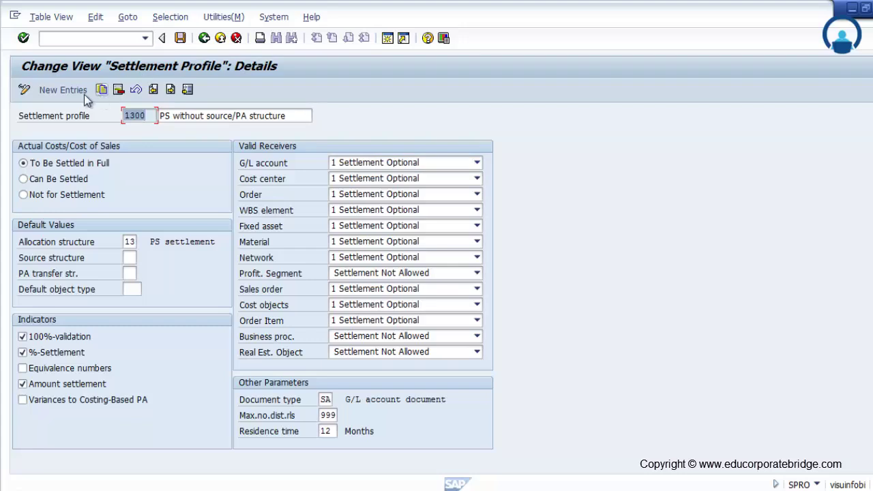
click(181, 38)
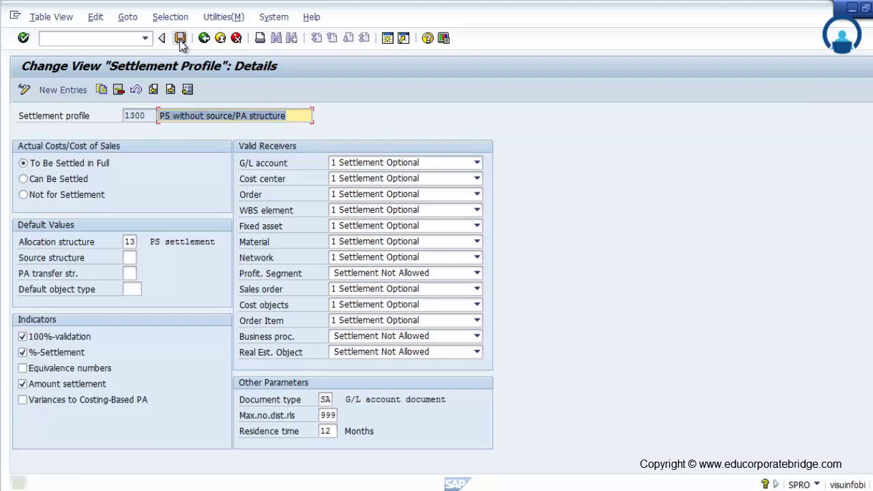
click(204, 37)
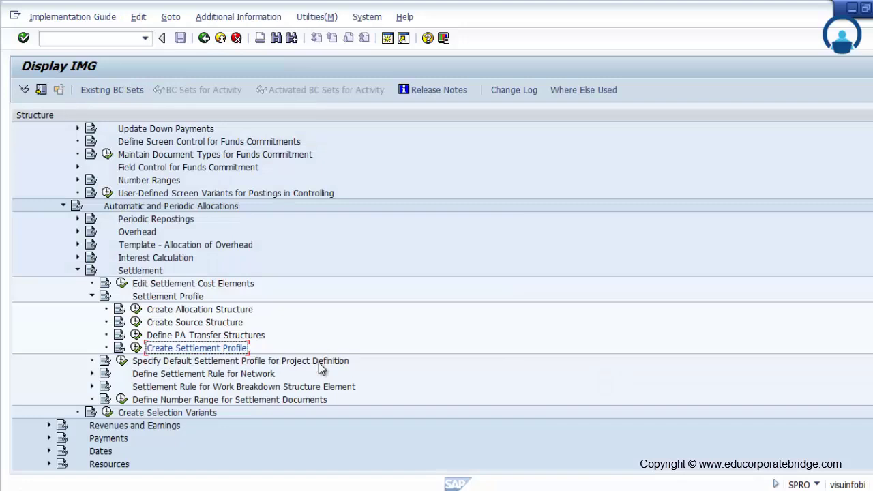
Assign settlement profile 1300 to Elevator project profile 1000 and save under a customizing request.
click(121, 361)
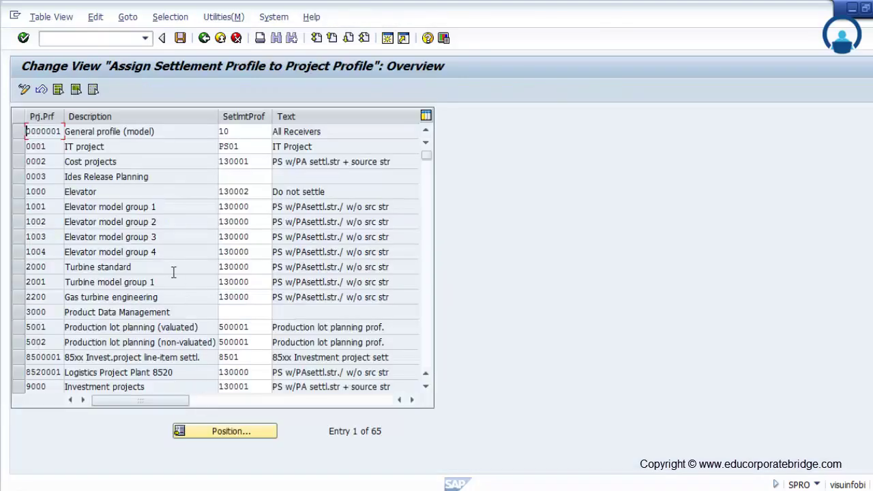
click(262, 194)
click(277, 194)
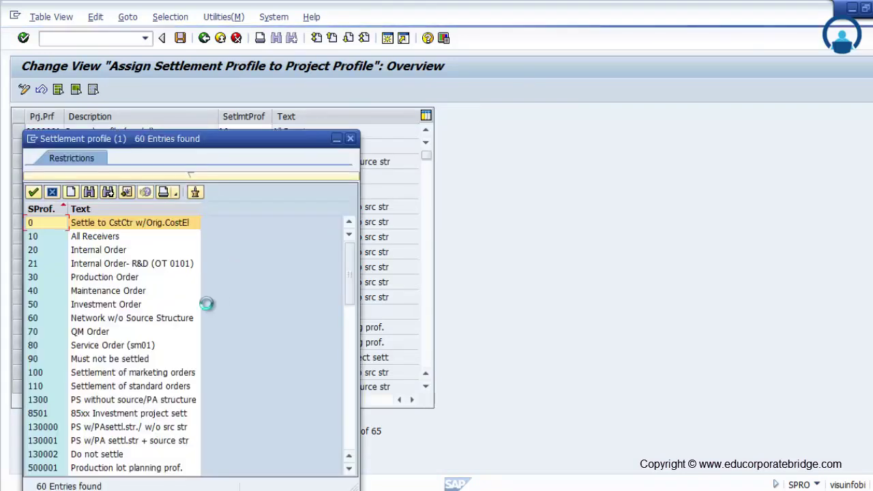
click(79, 402)
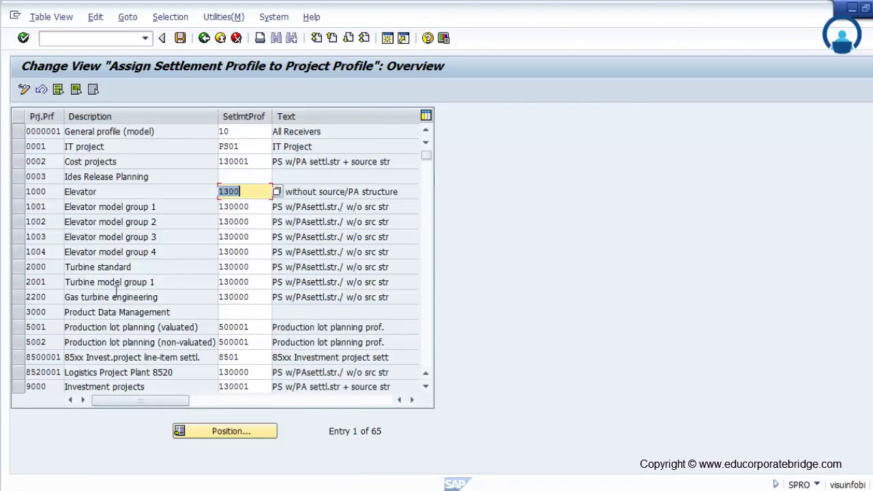
click(181, 39)
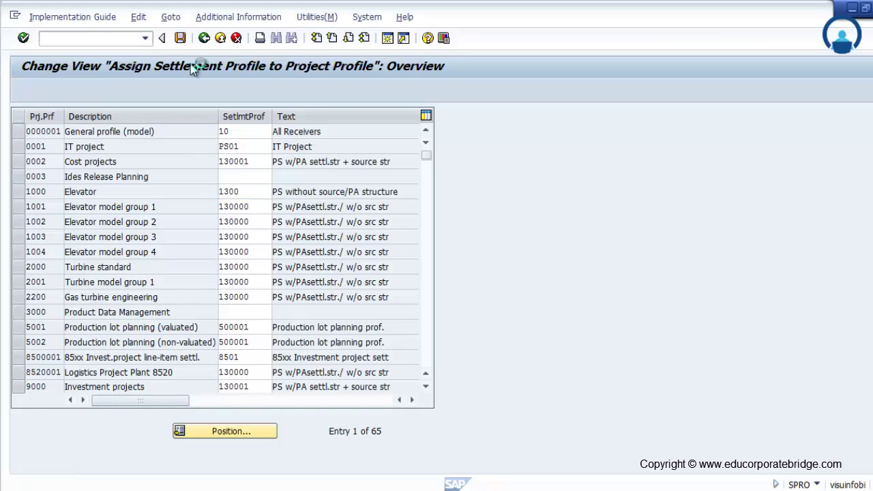
click(211, 245)
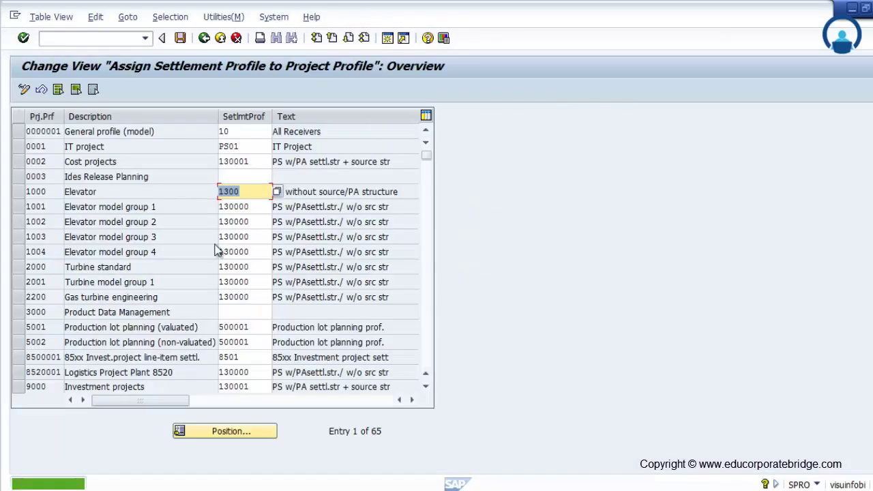
click(204, 38)
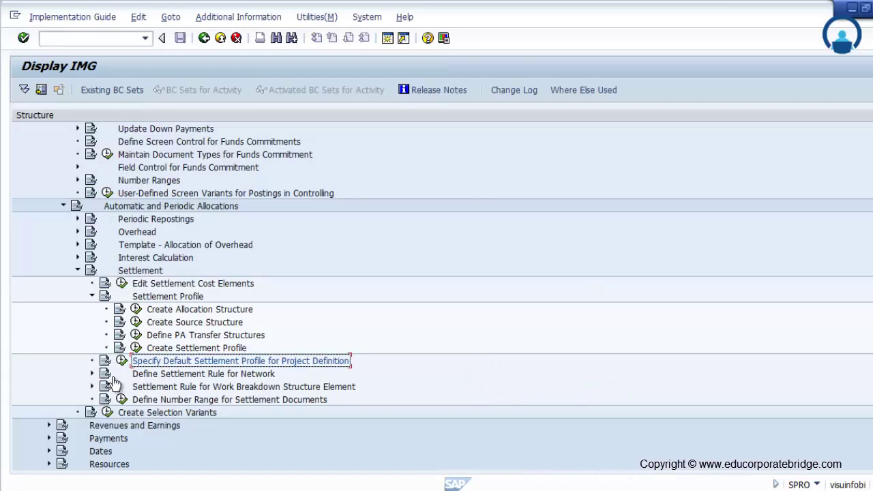
Review the network settlement rule strategies and their assignments to network types.
click(92, 374)
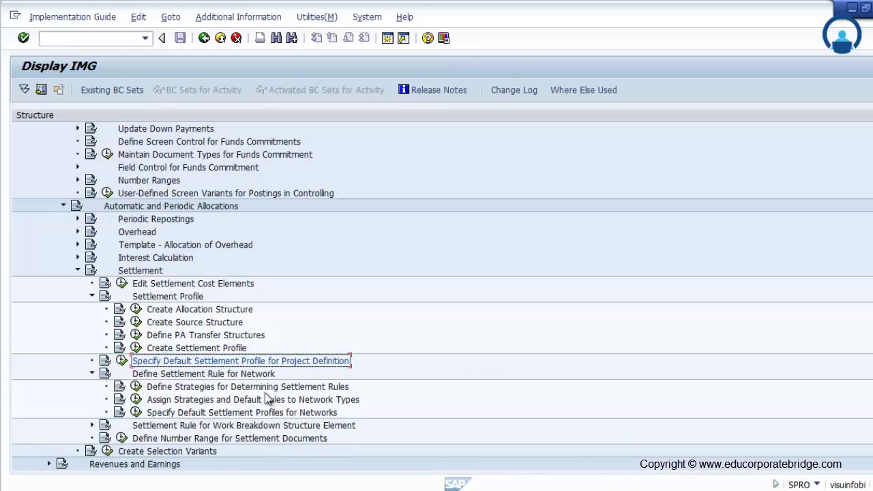
click(136, 387)
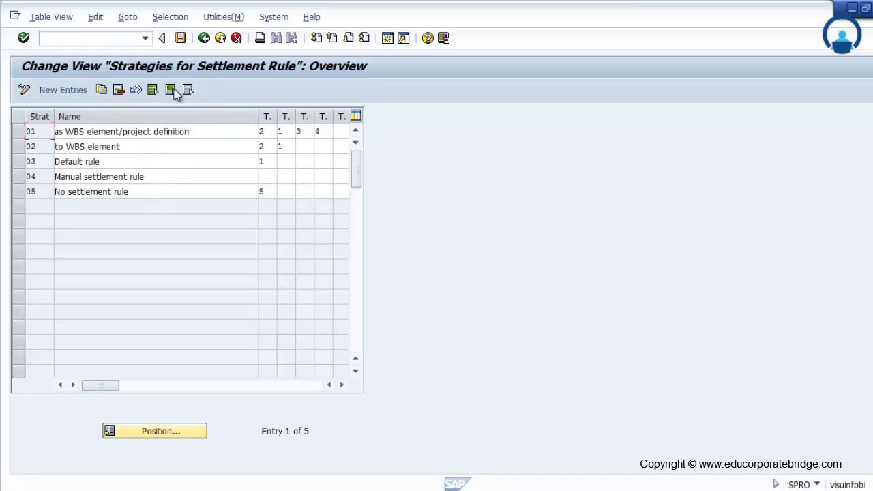
click(204, 38)
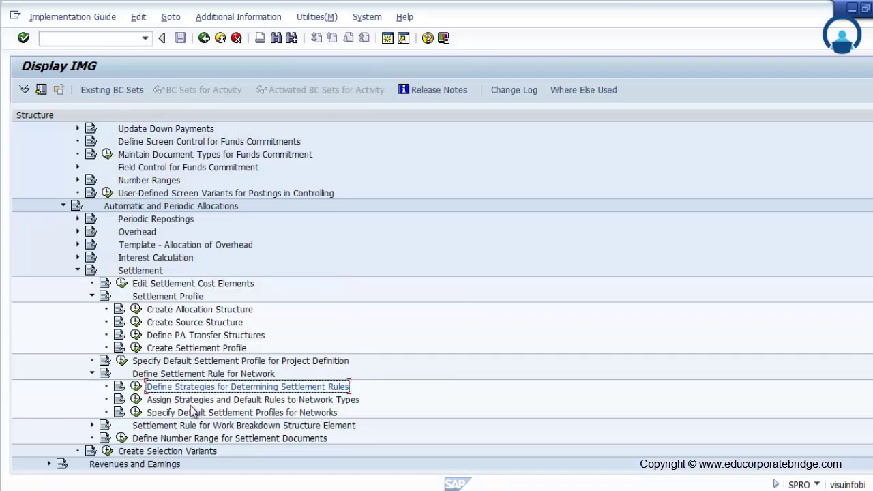
click(136, 400)
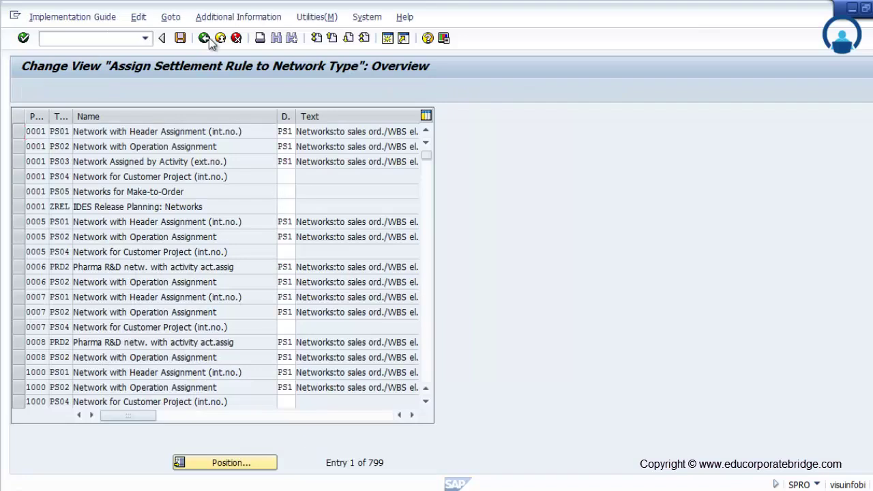
click(206, 37)
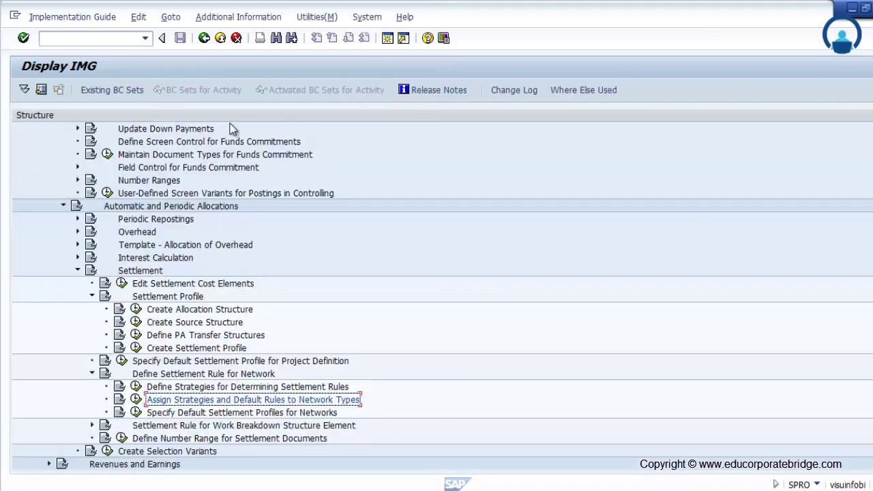
Check the default settlement profile of network type PS01, widening the type column.
click(136, 413)
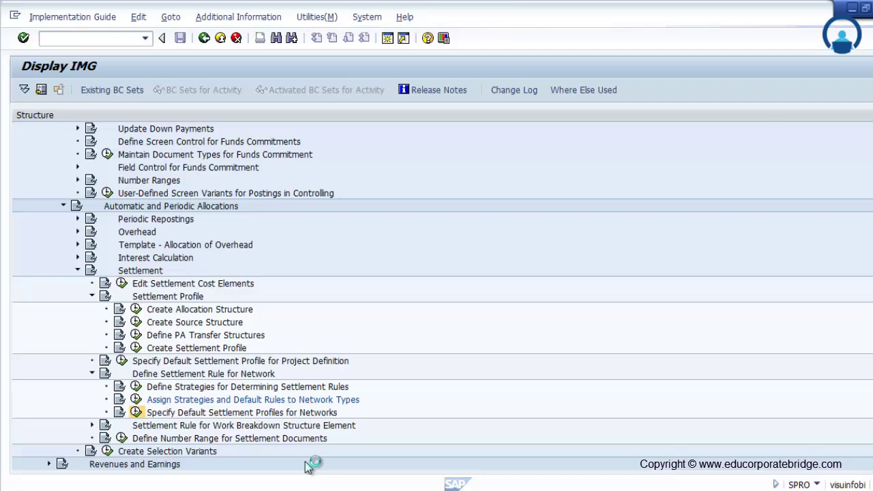
key(Return)
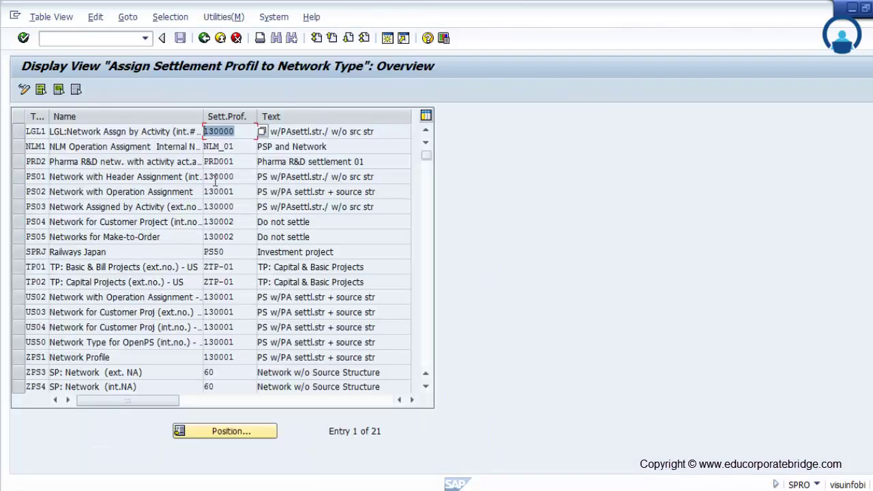
double_click(233, 177)
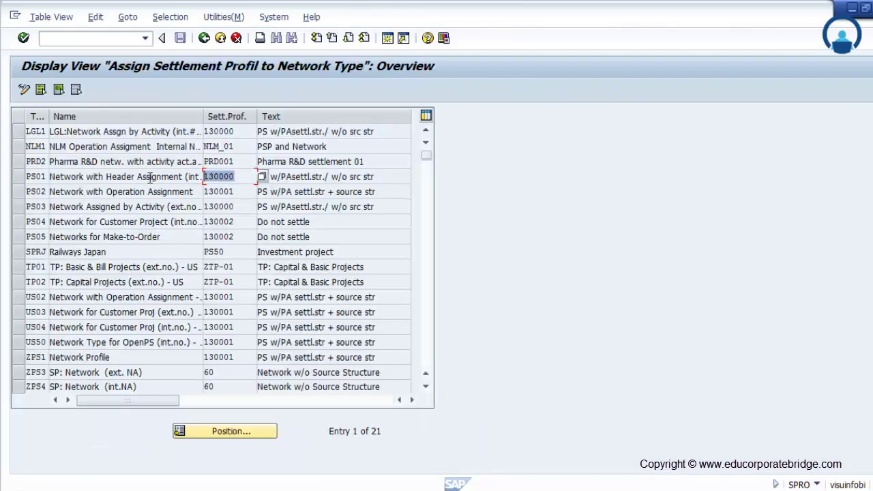
click(18, 177)
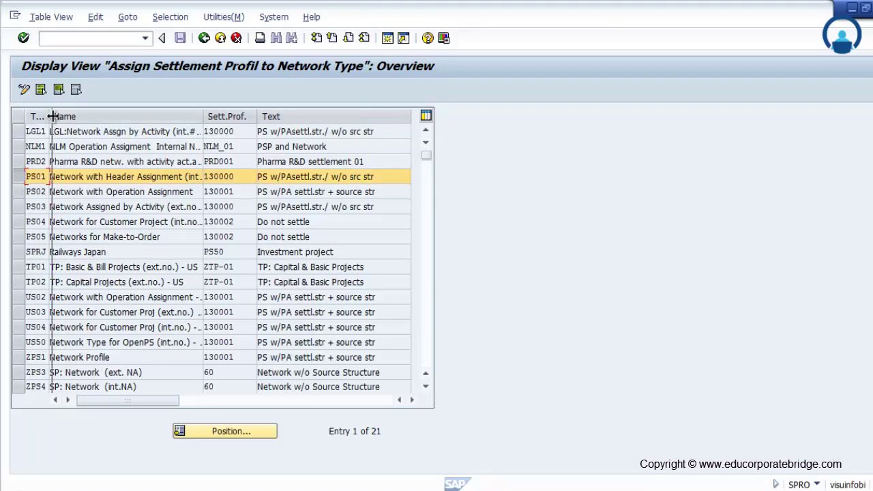
drag(49, 117, 69, 116)
click(204, 37)
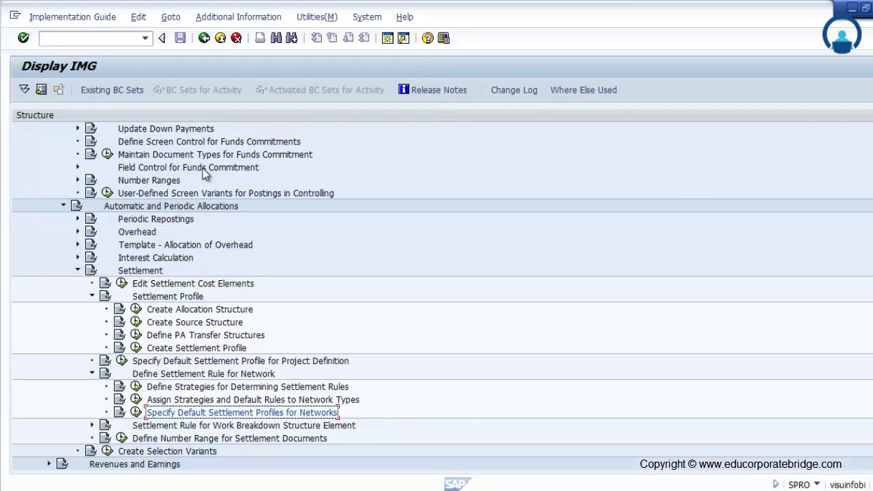
Expand the WBS element settlement rule settings and bring up the strategy overview.
scroll(260, 436, down, 2)
click(92, 399)
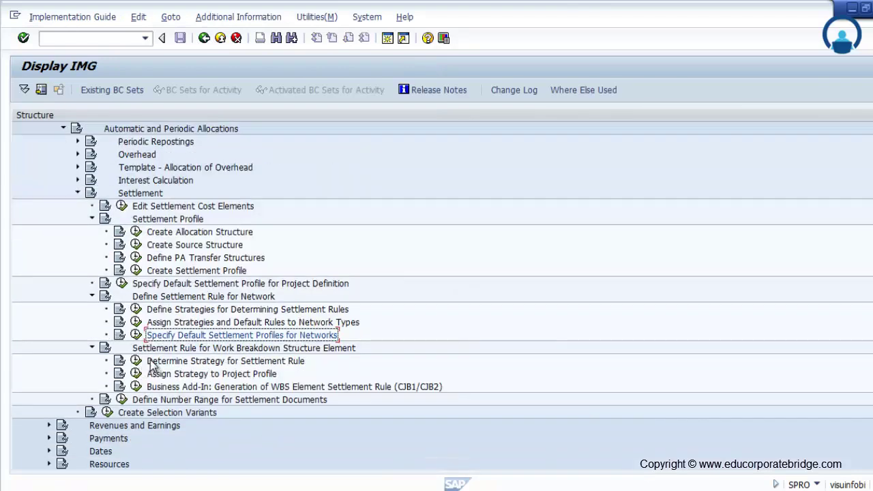
click(137, 361)
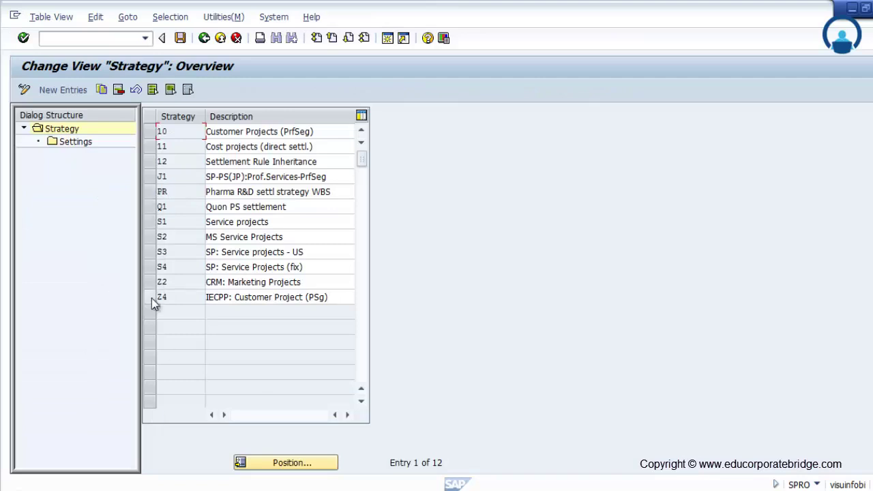
Show strategy S1 Service projects' five settings rows using profiles S300 and S301, then back out.
double_click(64, 144)
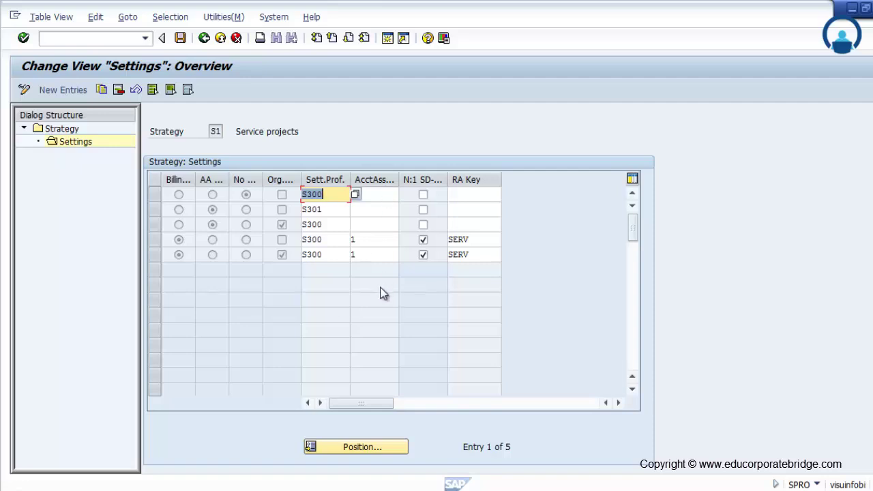
click(204, 38)
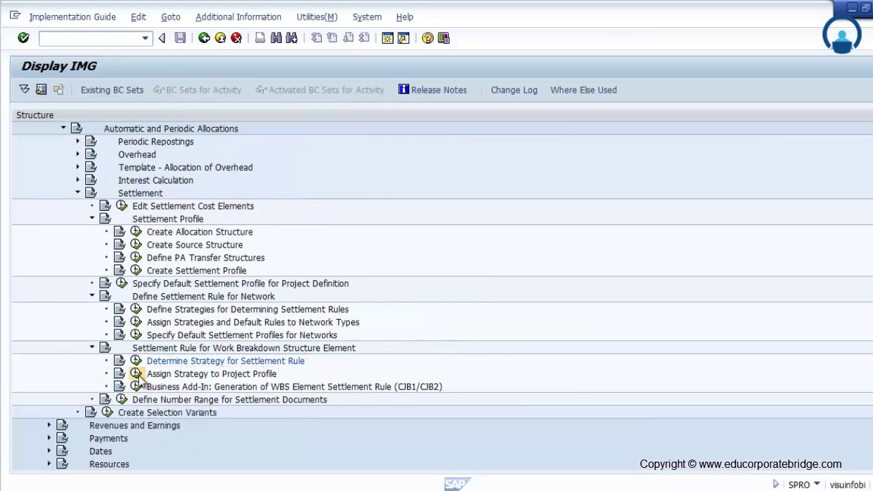
click(136, 374)
scroll(205, 358, down, 3)
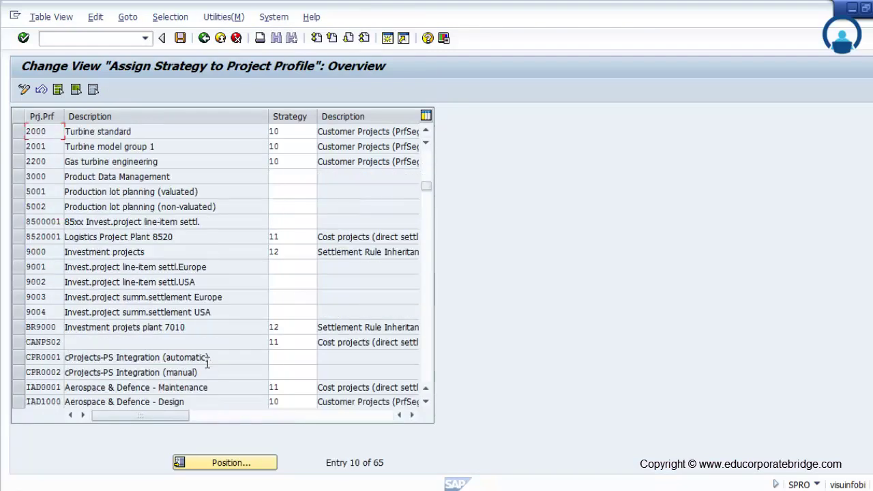
scroll(225, 358, up, 2)
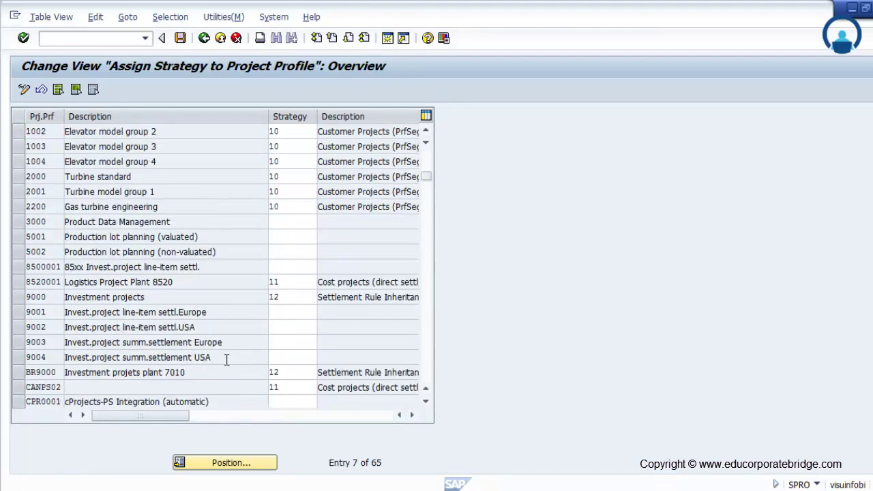
click(312, 149)
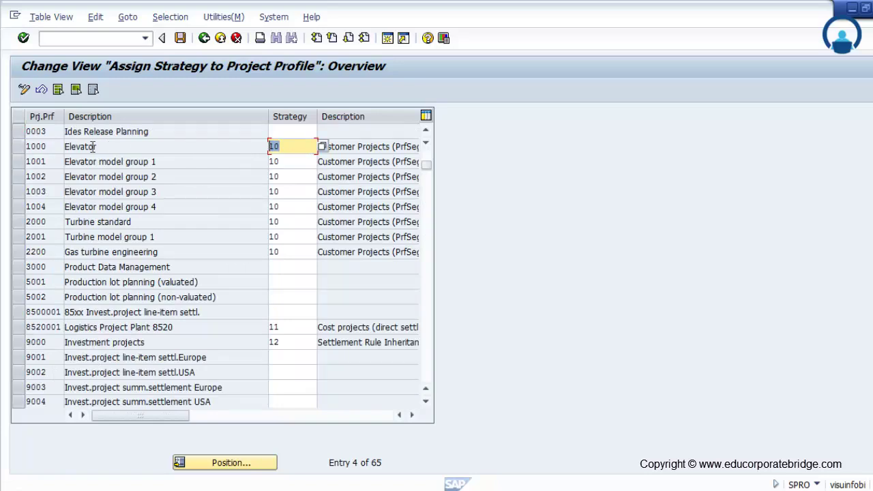
click(204, 37)
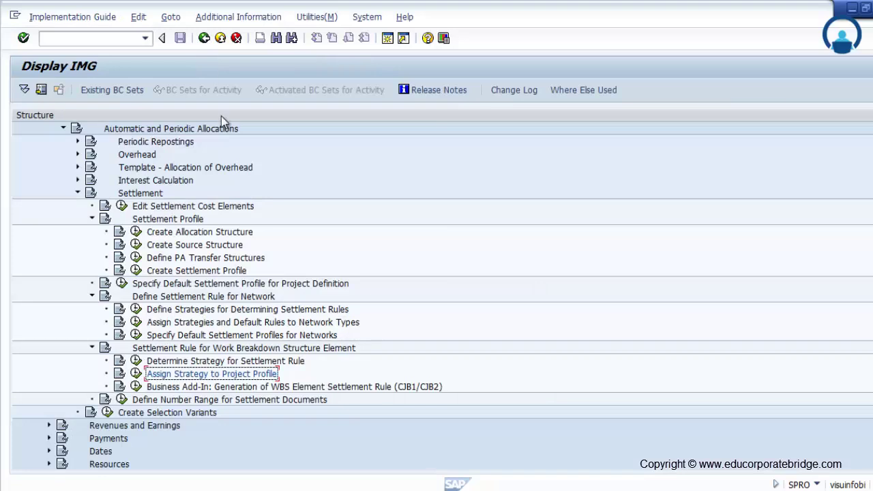
scroll(344, 341, down, 1)
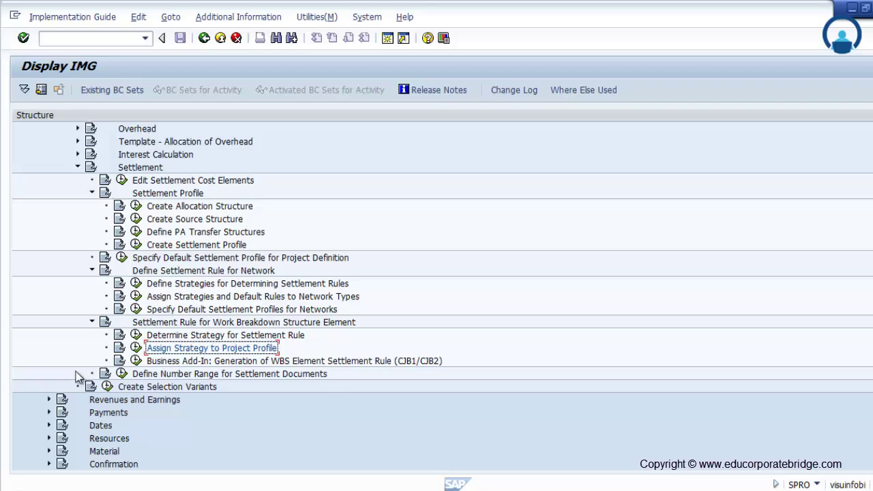
Expand Revenues and Earnings > Planned Revenues > Manual Revenue Planning > Structure Planning and launch Maintain Planning Profiles.
click(48, 401)
scroll(62, 382, down, 2)
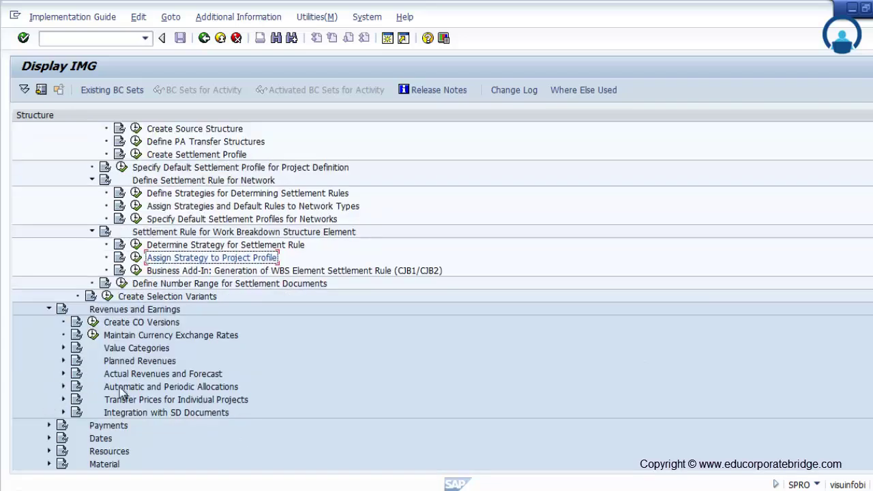
click(63, 361)
scroll(188, 396, down, 1)
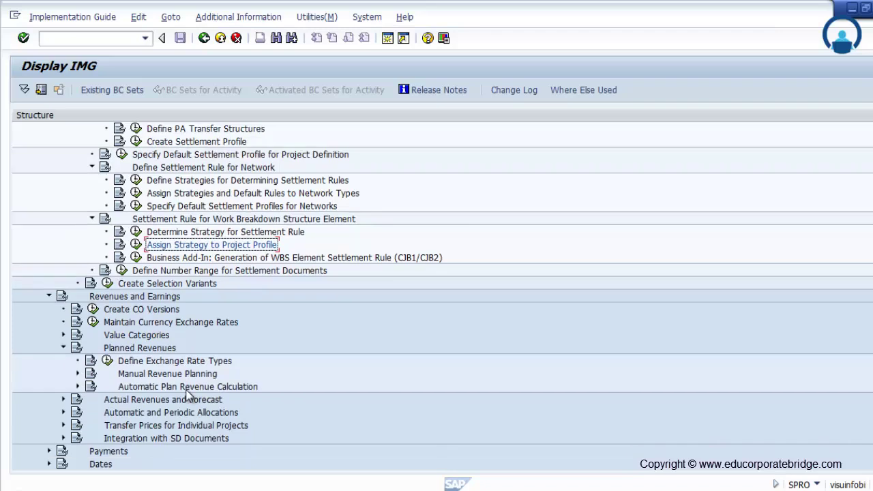
scroll(187, 396, down, 1)
click(78, 348)
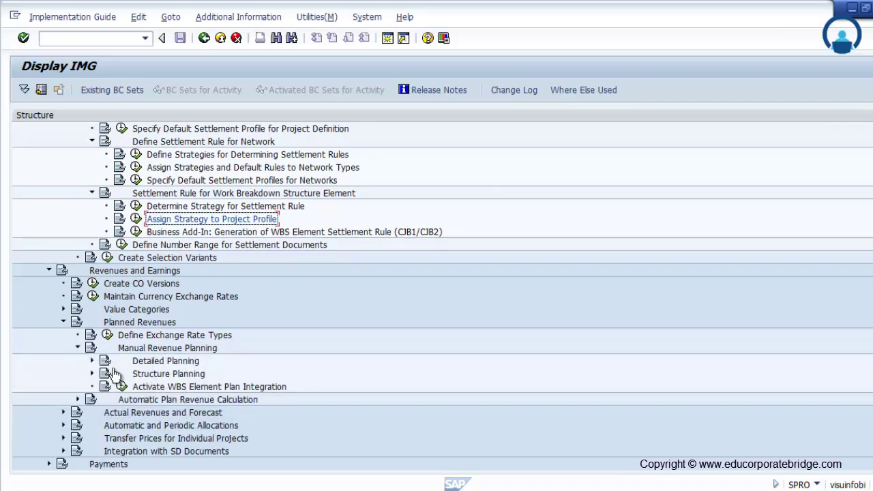
click(92, 361)
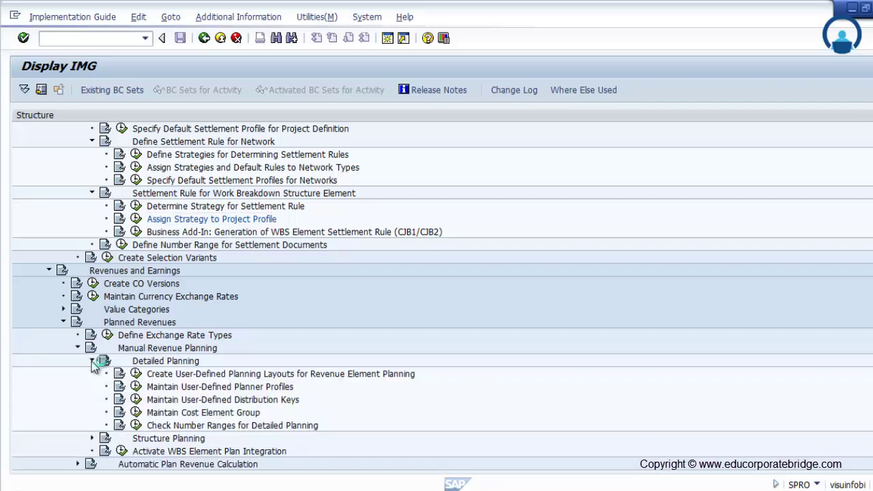
click(92, 361)
click(92, 374)
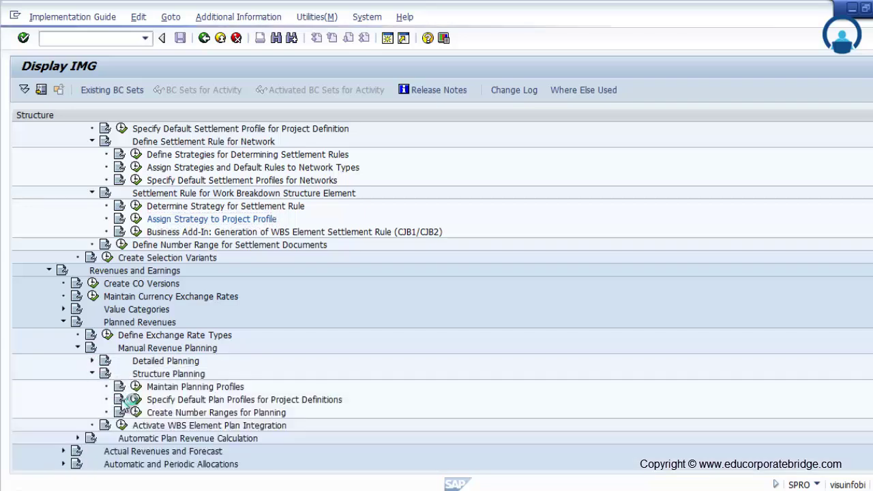
click(139, 387)
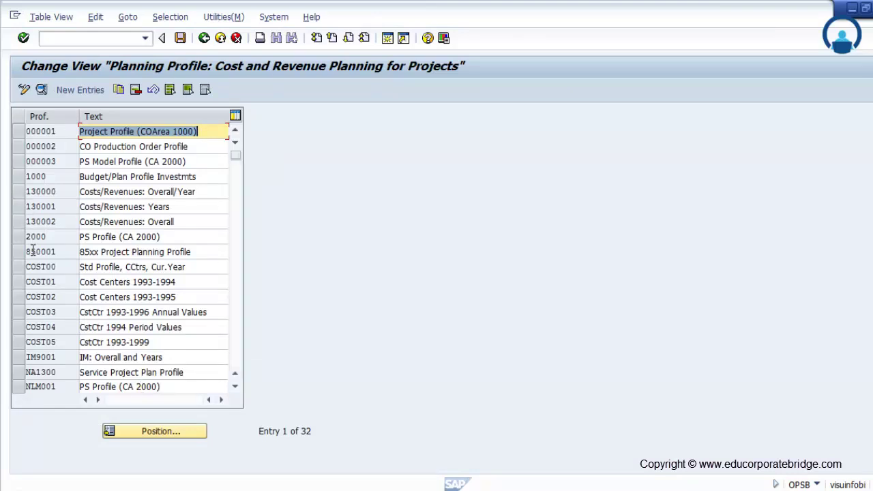
Set exchange rate type P and value date 01.04.2014 on planning profile 130000 and save.
click(18, 191)
key(F2)
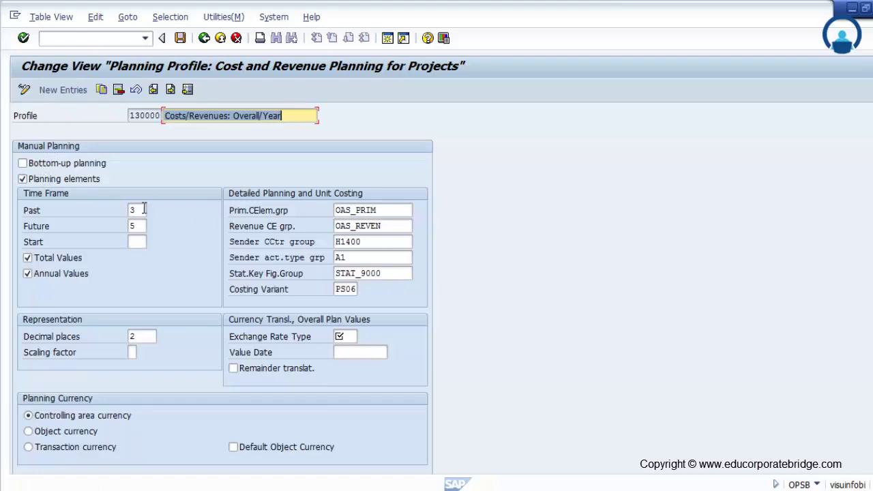
drag(399, 228, 300, 230)
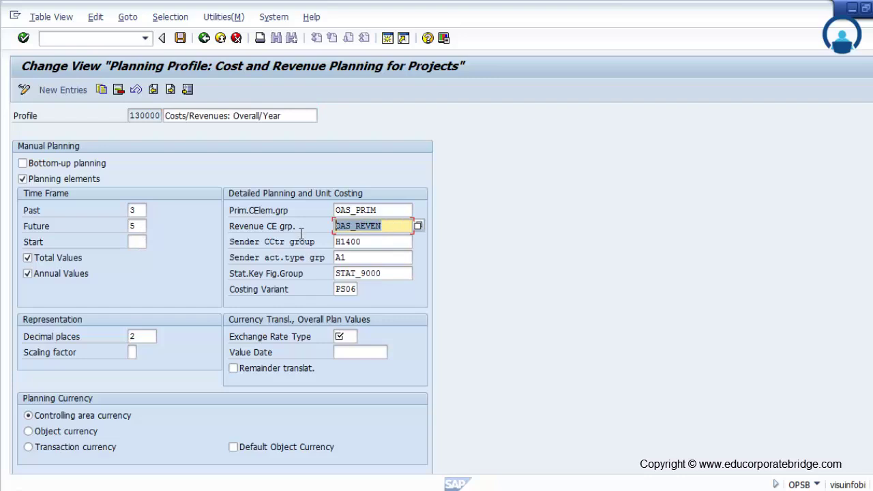
click(347, 337)
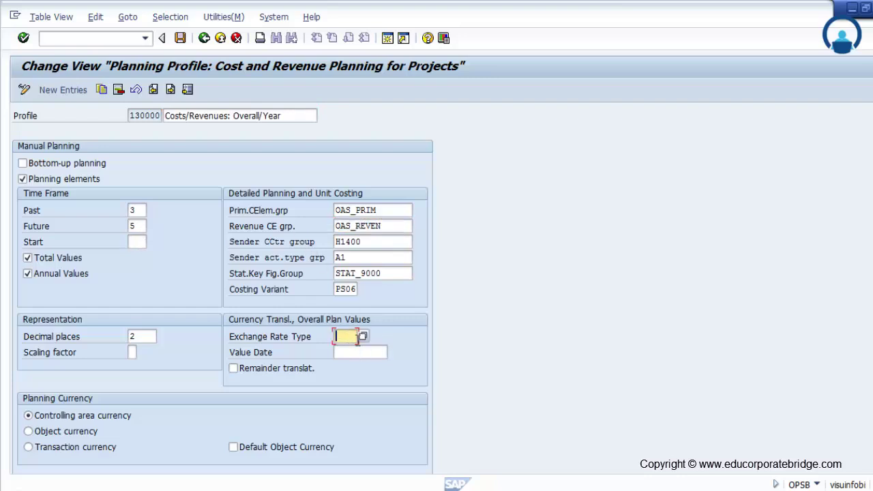
click(350, 352)
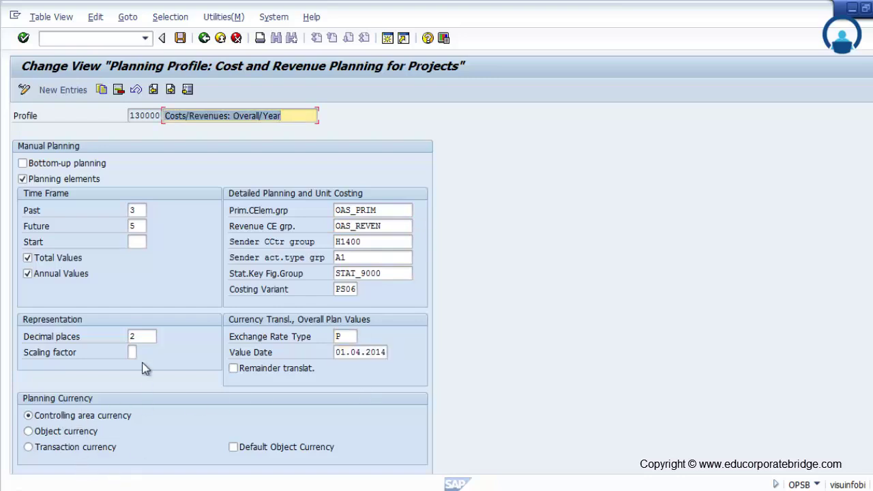
click(145, 338)
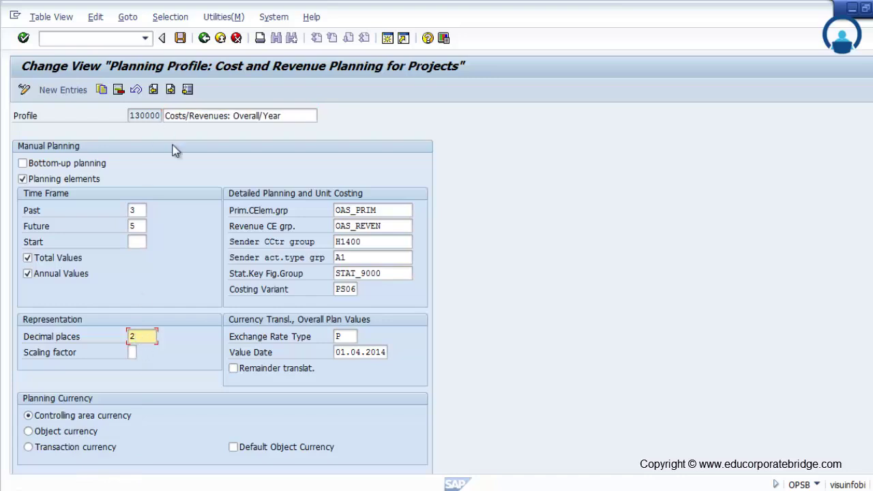
click(180, 38)
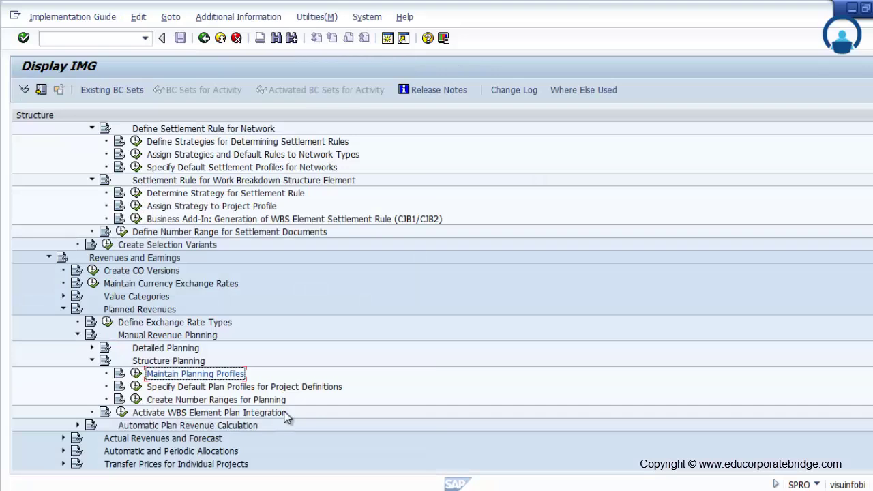
click(136, 387)
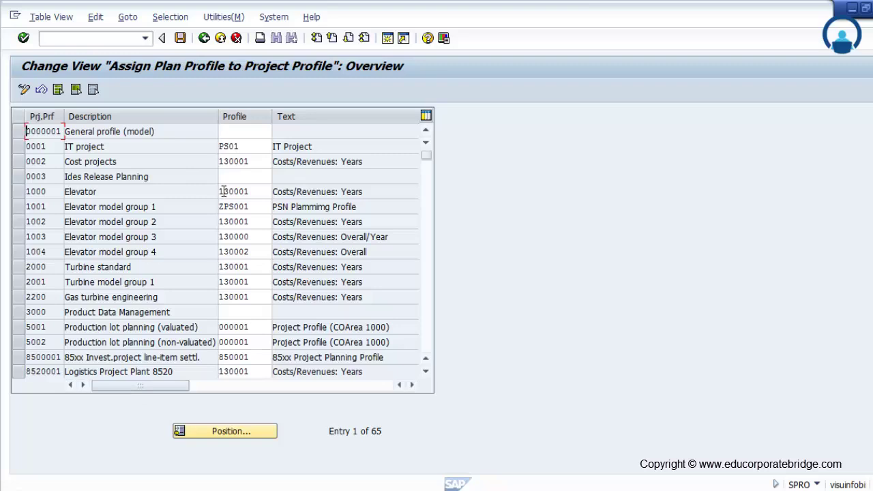
Give Elevator project profile 1000 plan profile 130002 (Costs/Revenues: Overall) and save it under the customizing request.
click(231, 178)
click(263, 191)
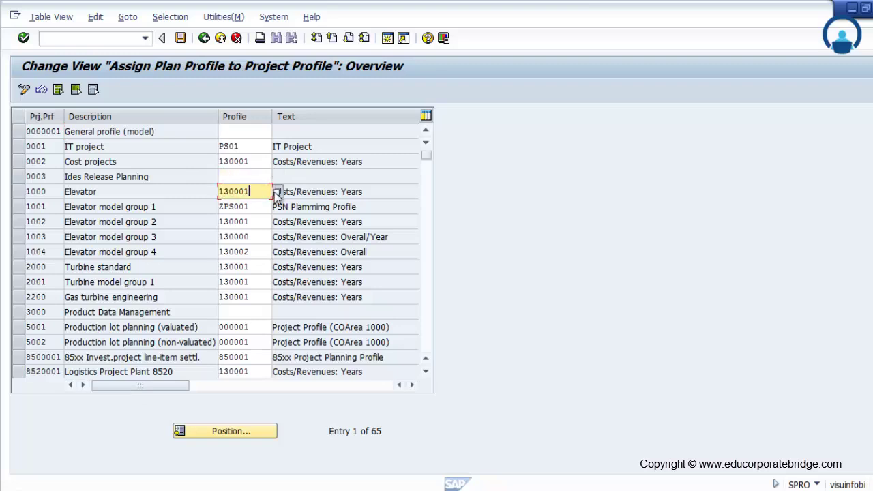
click(278, 194)
click(153, 194)
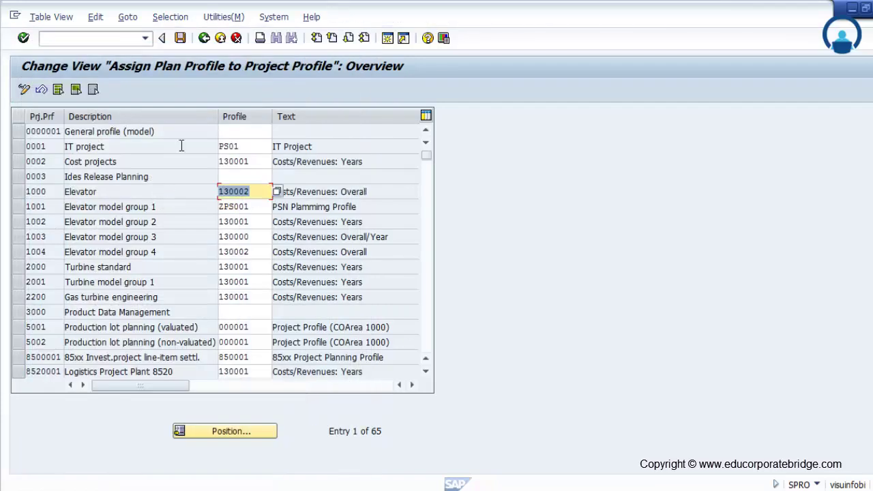
click(180, 37)
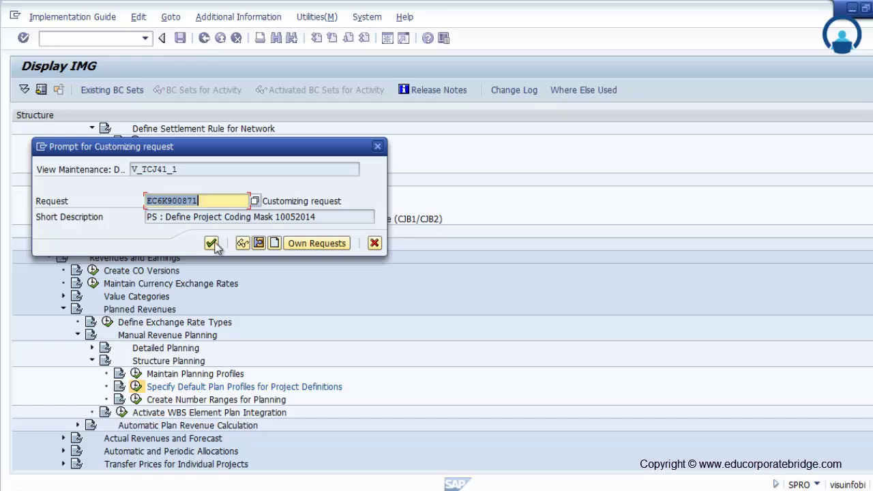
click(211, 243)
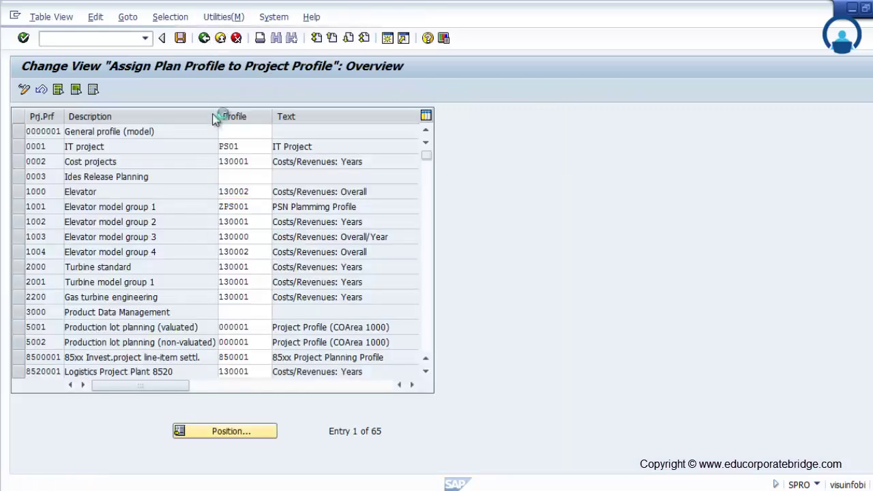
key(F3)
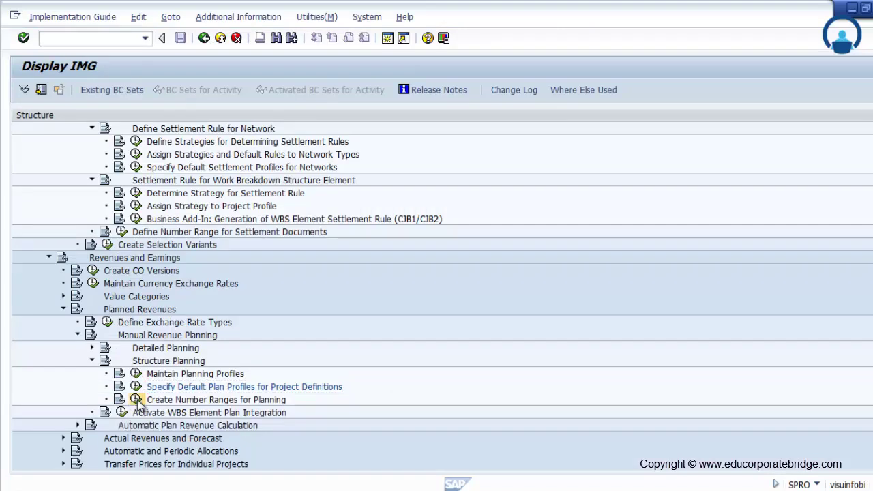
Check the planning number range intervals without adding one, then return to the implementation guide.
click(136, 400)
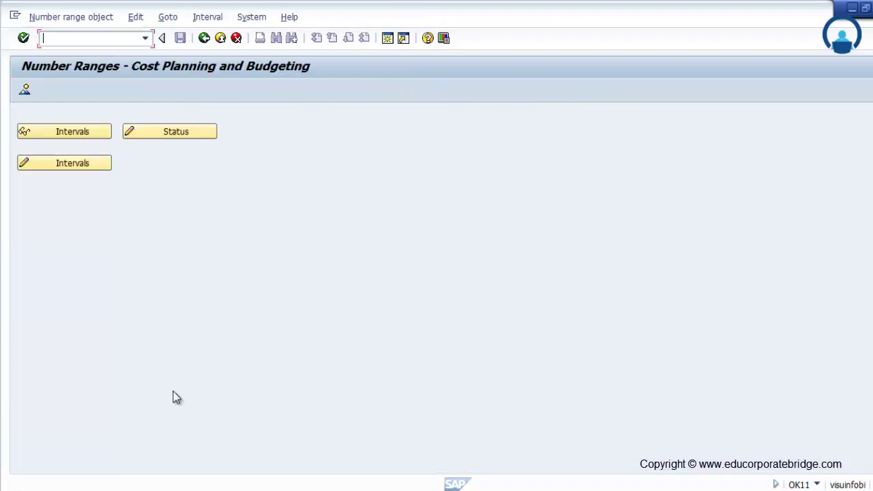
click(80, 170)
click(413, 147)
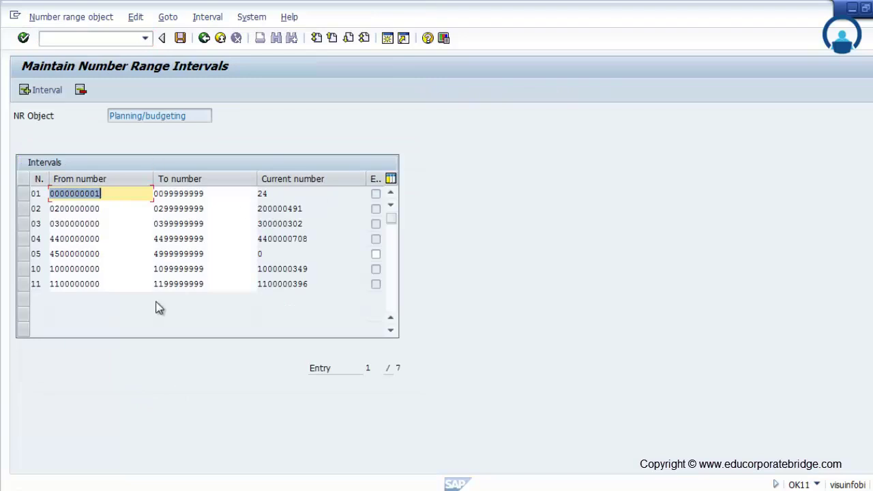
click(204, 40)
click(204, 40)
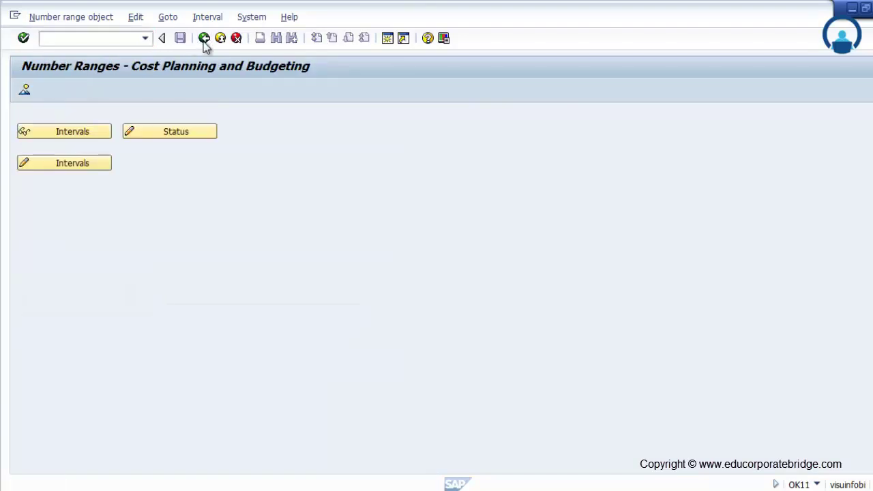
Expand Dates > Scheduling in the guide and run Define Scheduling Types.
scroll(333, 379, down, 3)
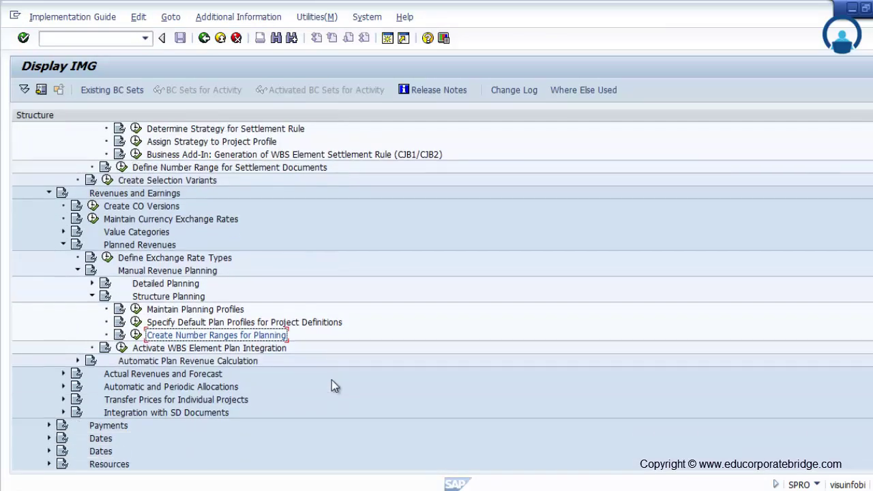
scroll(330, 382, down, 2)
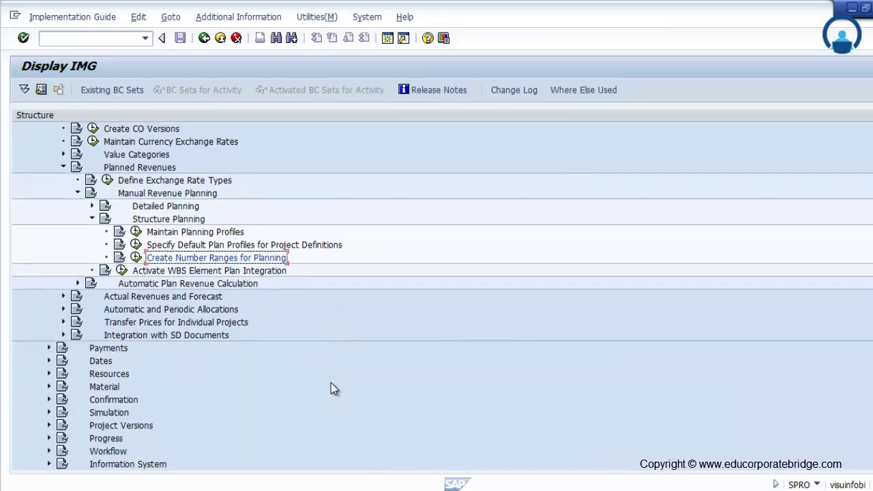
click(77, 271)
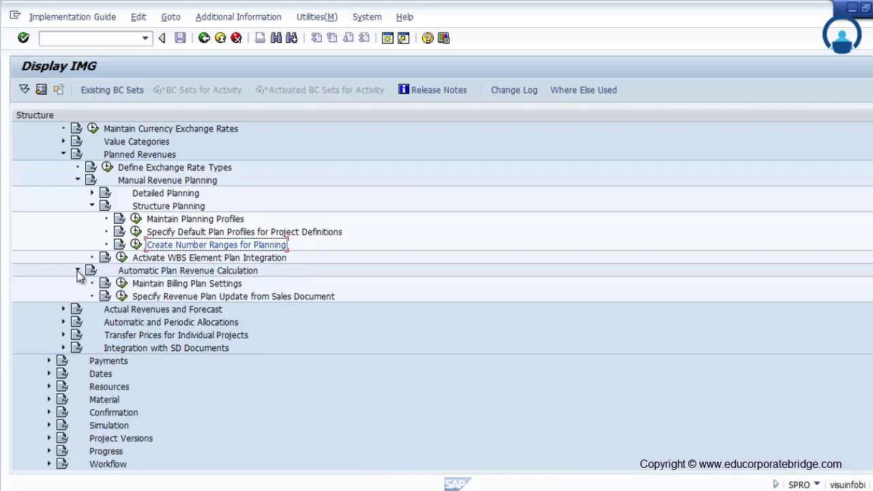
click(77, 271)
scroll(78, 309, down, 2)
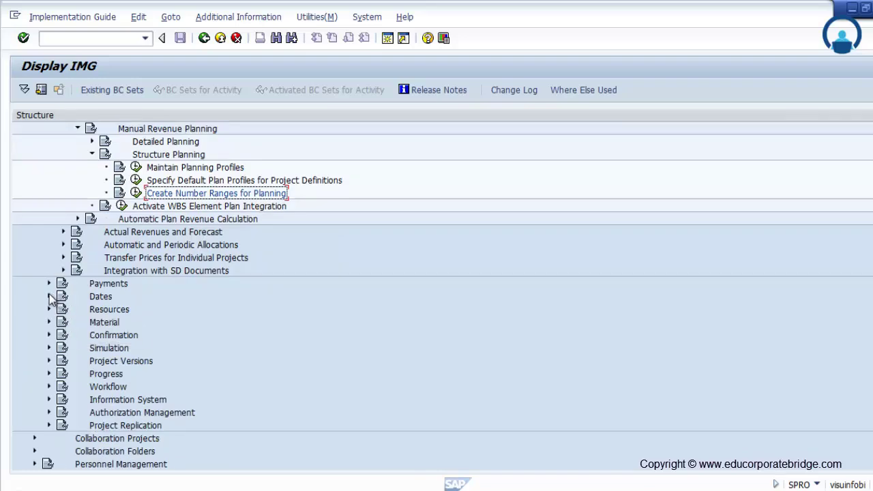
click(48, 296)
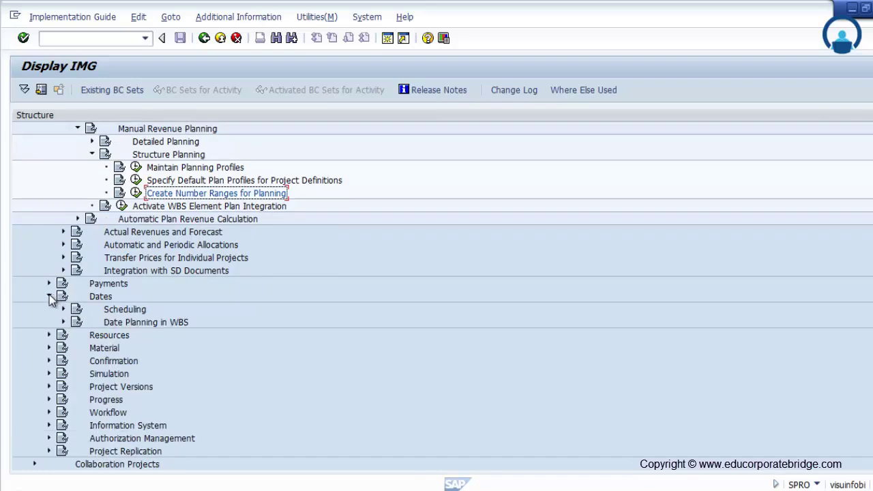
click(64, 310)
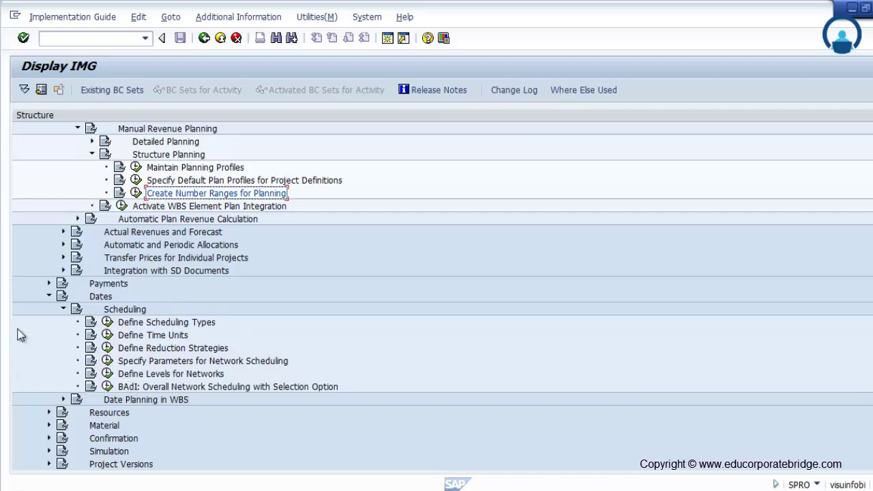
click(107, 322)
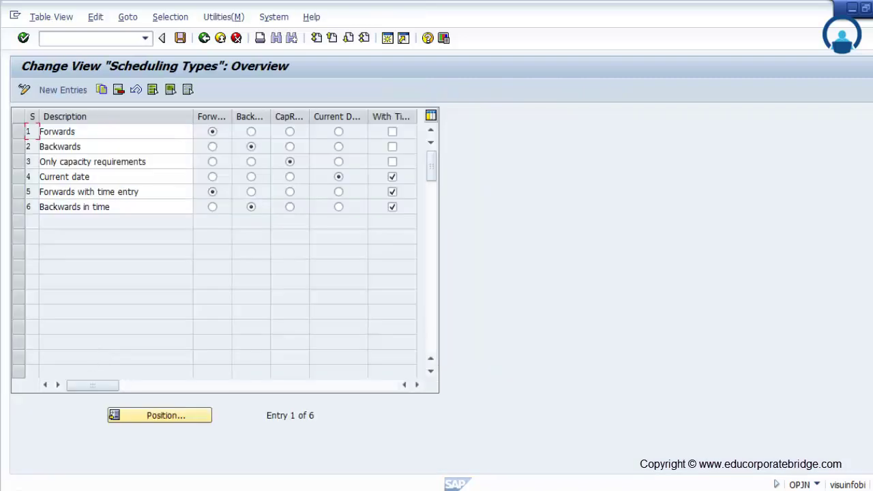
Widen the key column to review the six scheduling types, then run Define Time Units.
drag(39, 116, 55, 117)
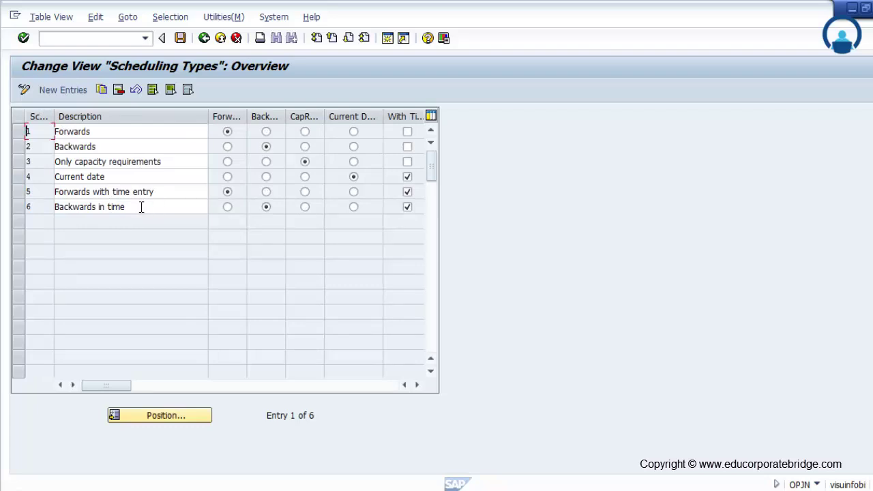
click(205, 40)
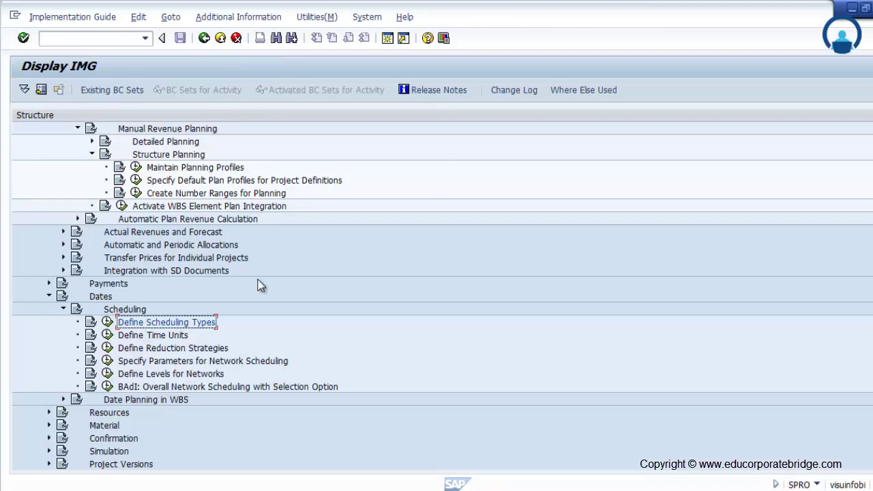
click(107, 335)
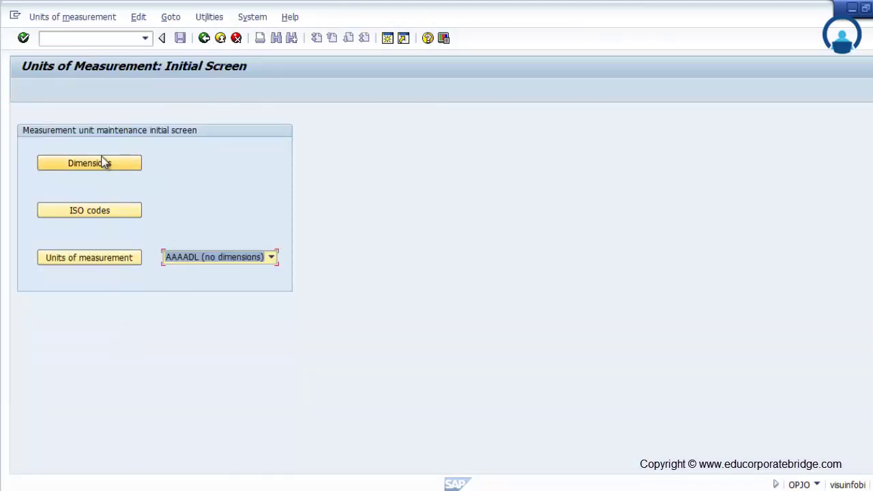
Scroll through the units of measurement table, then go back and run Define Reduction Strategies.
click(97, 265)
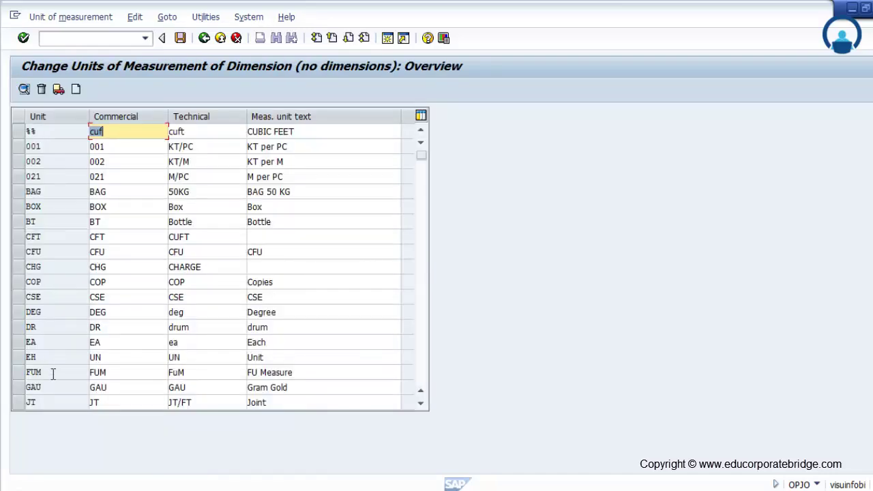
scroll(47, 361, down, 3)
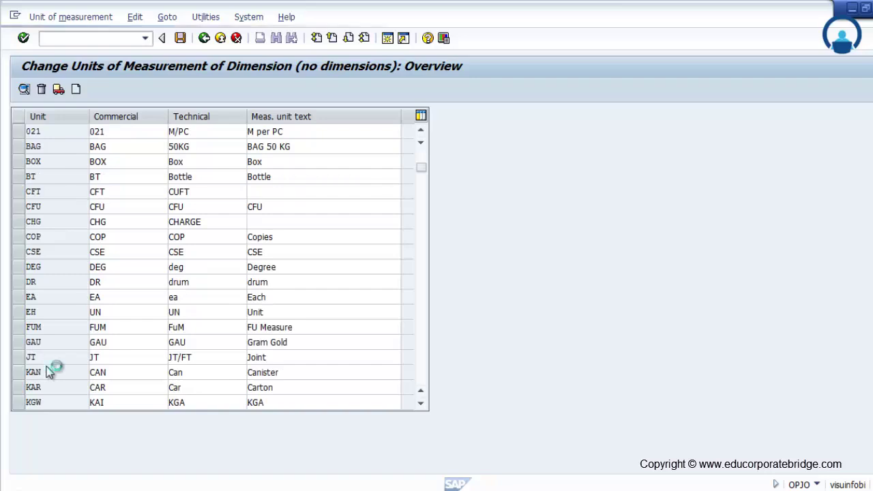
scroll(47, 368, down, 1)
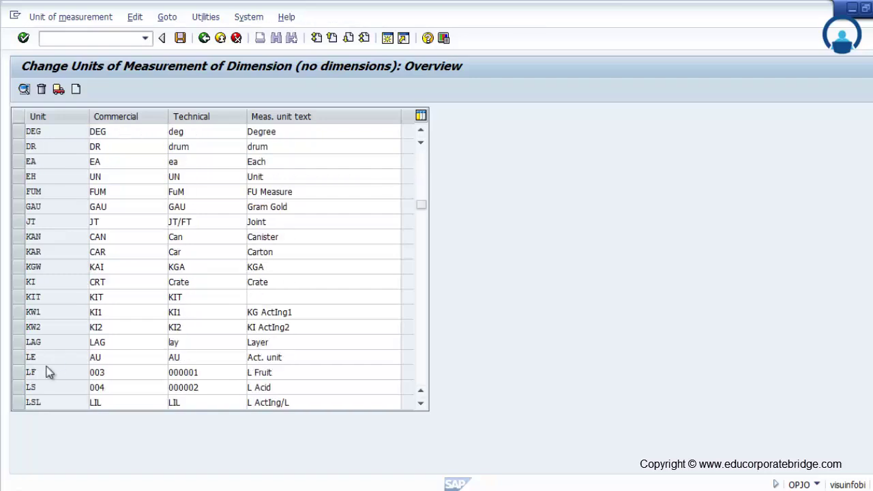
scroll(47, 368, down, 2)
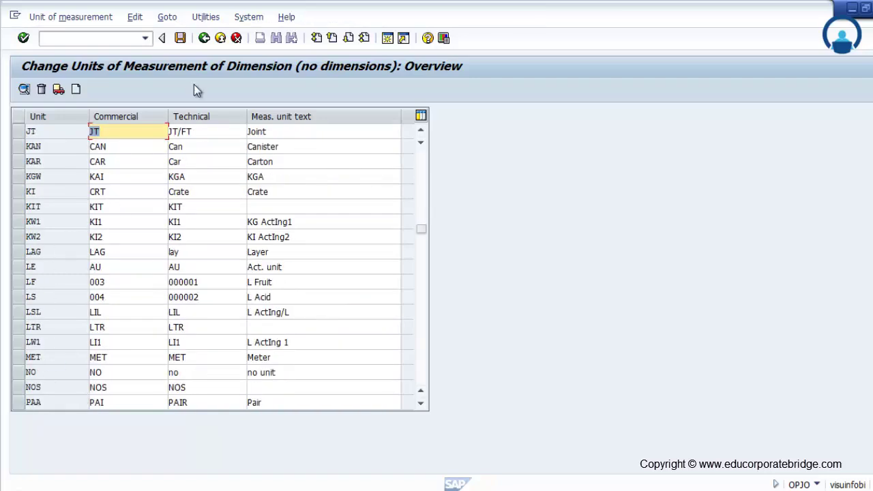
click(203, 38)
click(203, 38)
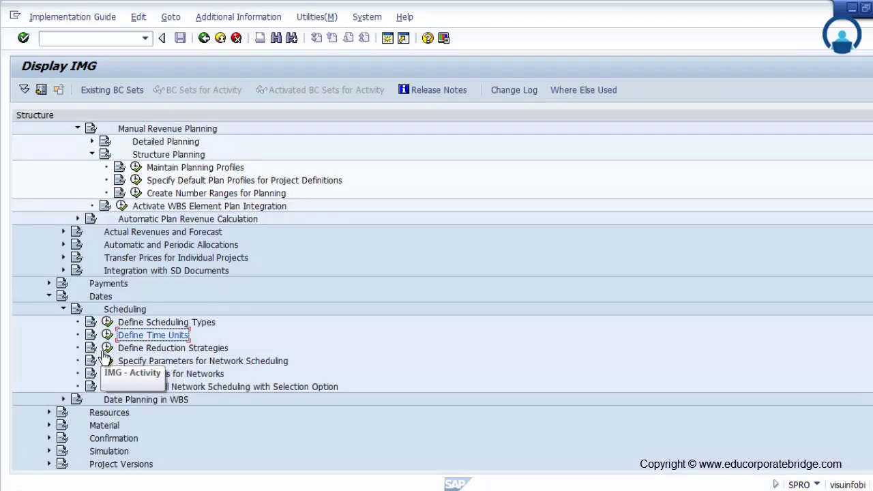
click(107, 348)
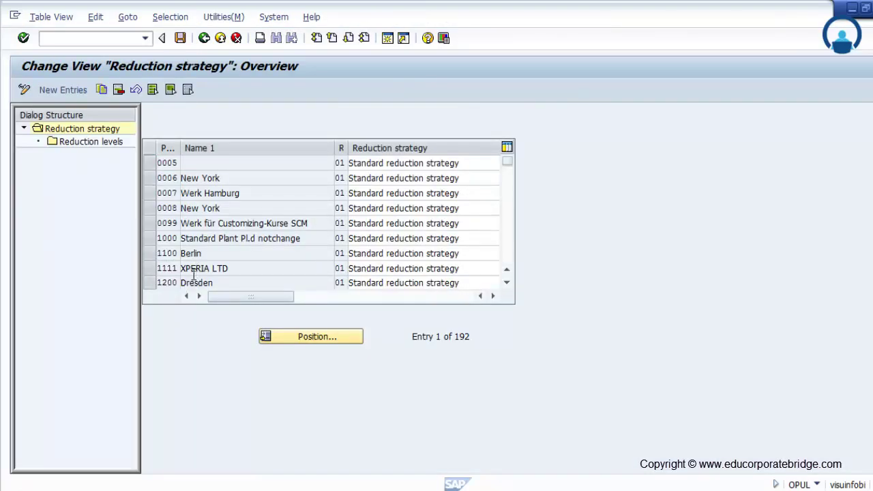
scroll(195, 273, down, 1)
drag(181, 146, 196, 146)
click(149, 193)
double_click(68, 140)
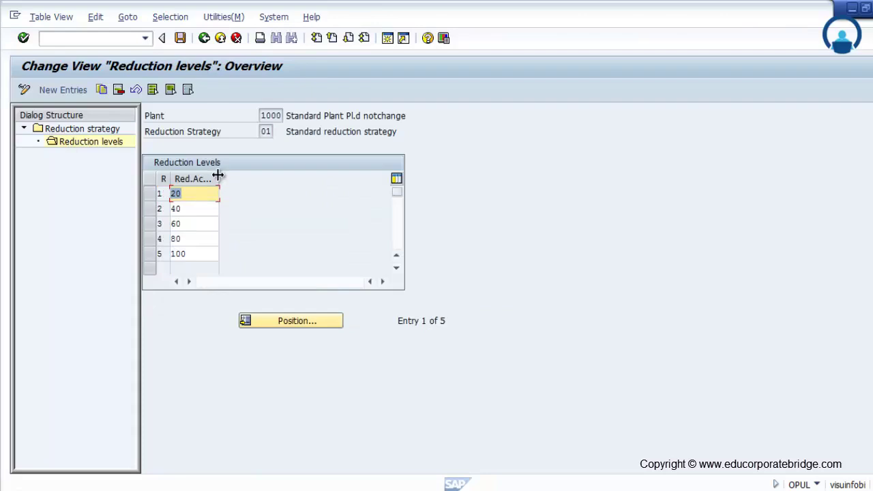
drag(219, 179, 255, 180)
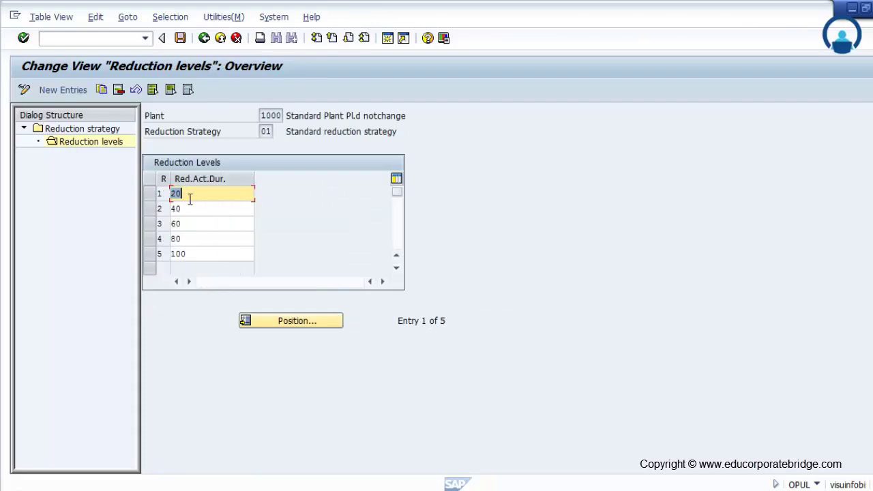
drag(169, 191, 184, 190)
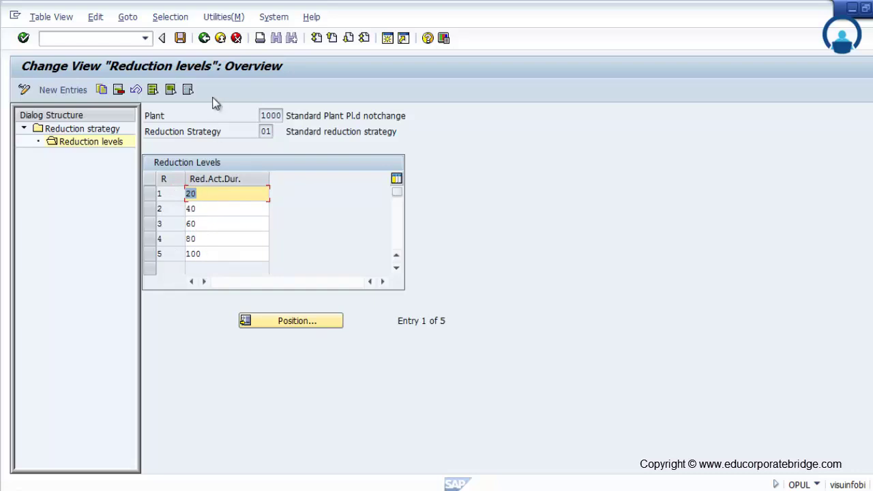
click(204, 40)
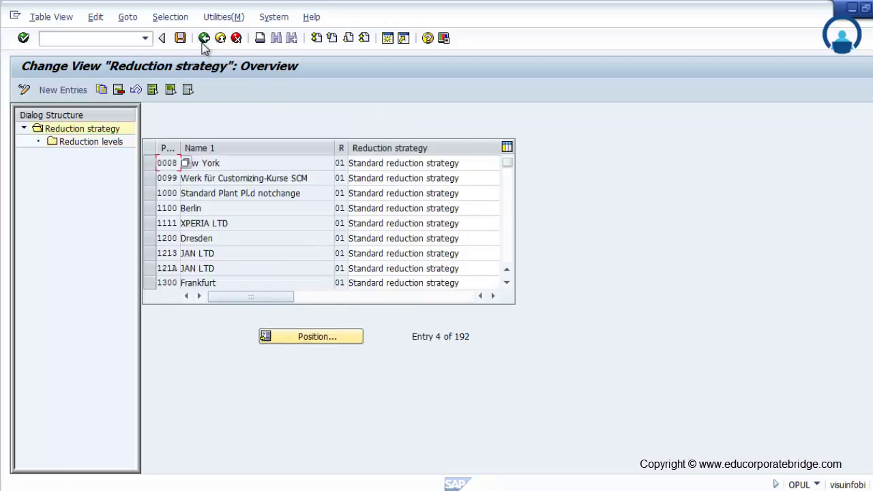
click(203, 39)
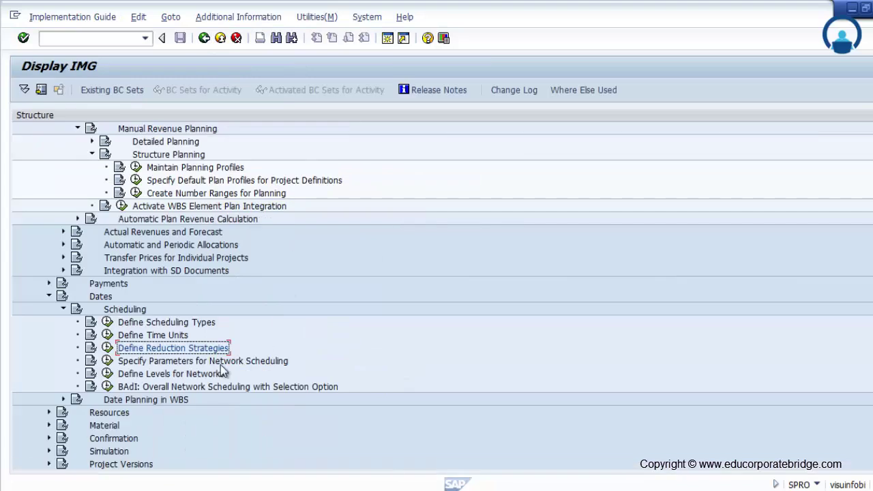
Open network scheduling parameters for plant 1000, order type PS02, keeping basic-date adjustment and scheduling type.
click(107, 361)
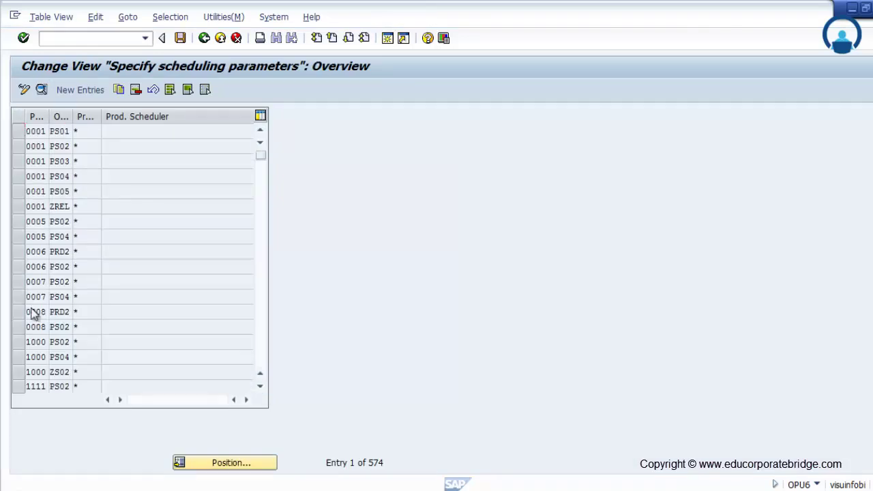
double_click(26, 342)
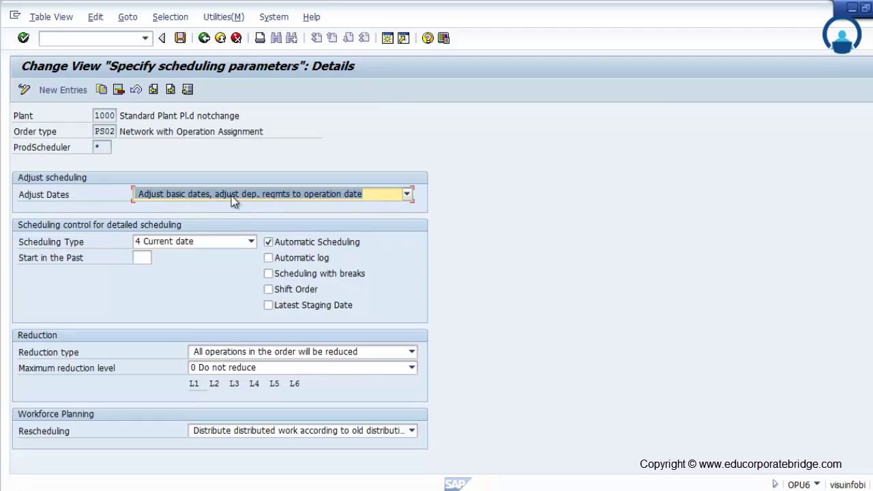
click(409, 195)
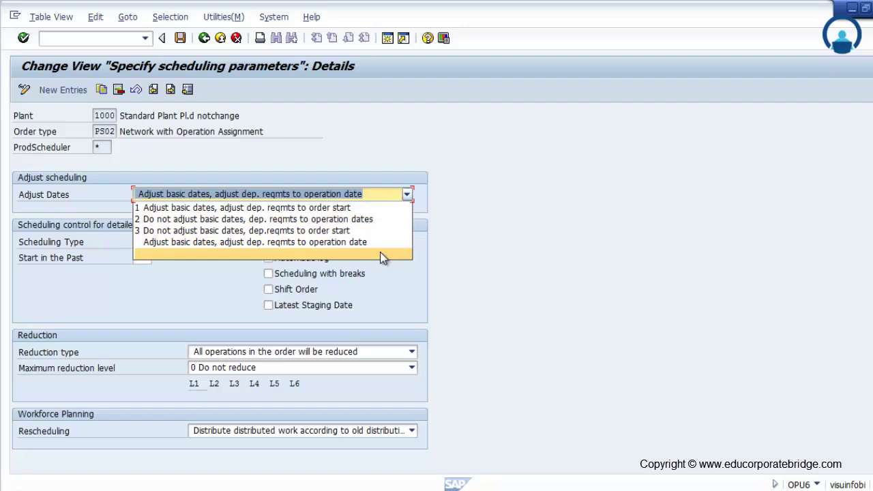
click(386, 243)
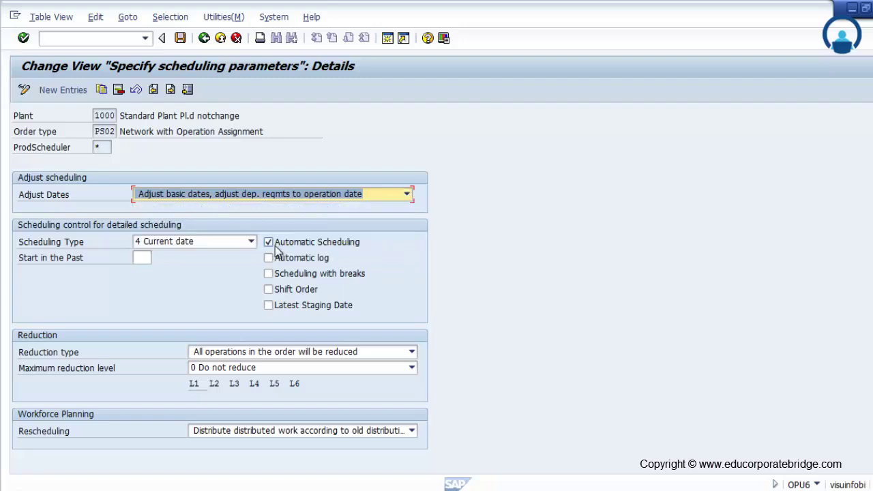
click(250, 247)
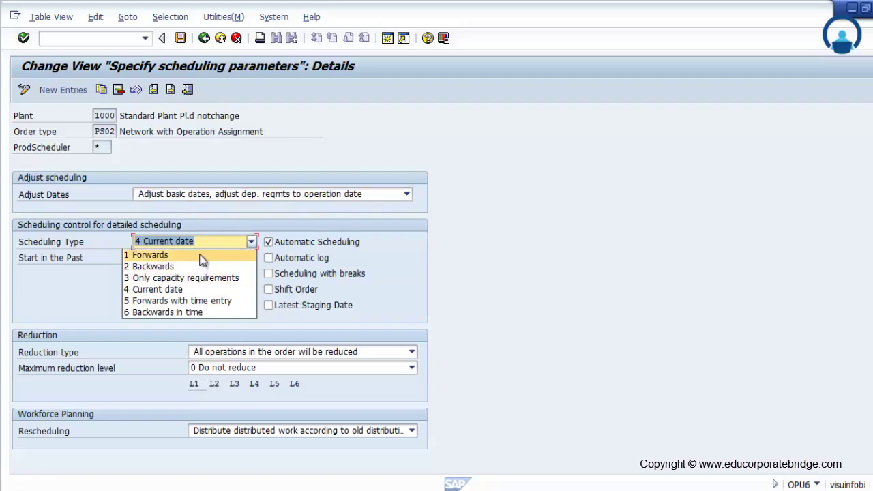
click(414, 264)
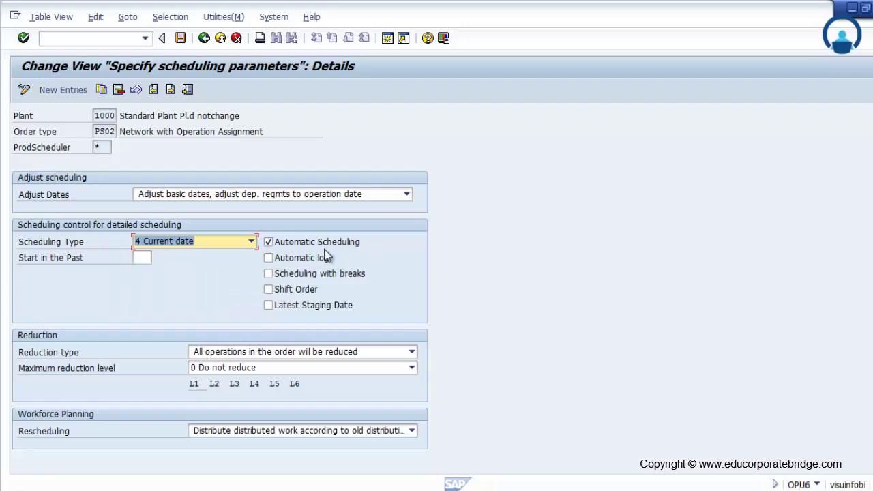
Turn on the automatic scheduling log and scheduling with breaks, leaving reduction level 0 and rescheduling unchanged.
click(267, 258)
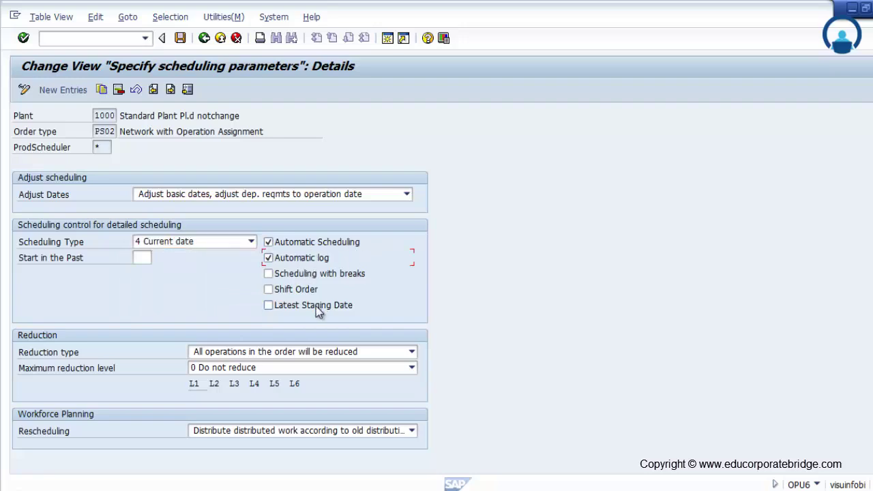
click(333, 276)
click(412, 352)
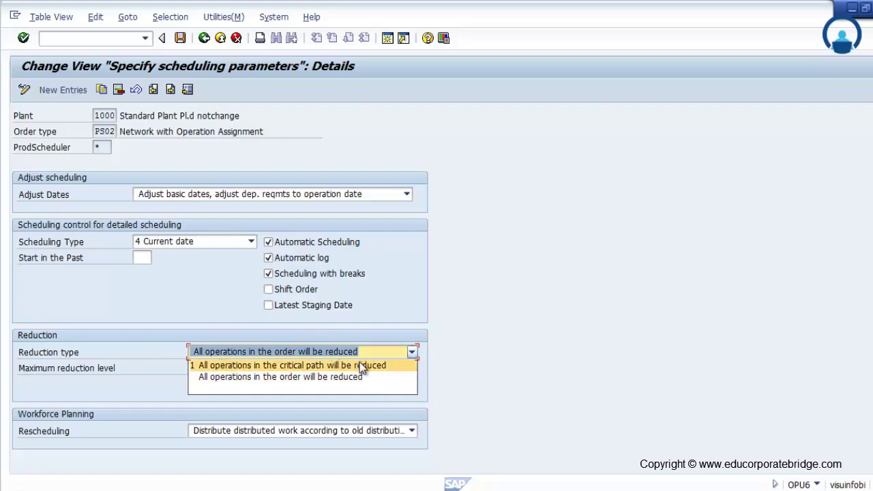
click(501, 343)
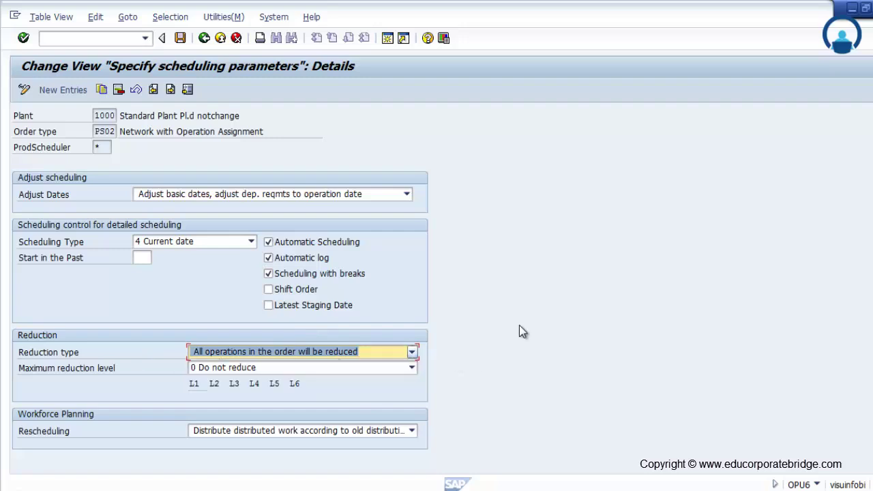
click(279, 369)
click(510, 380)
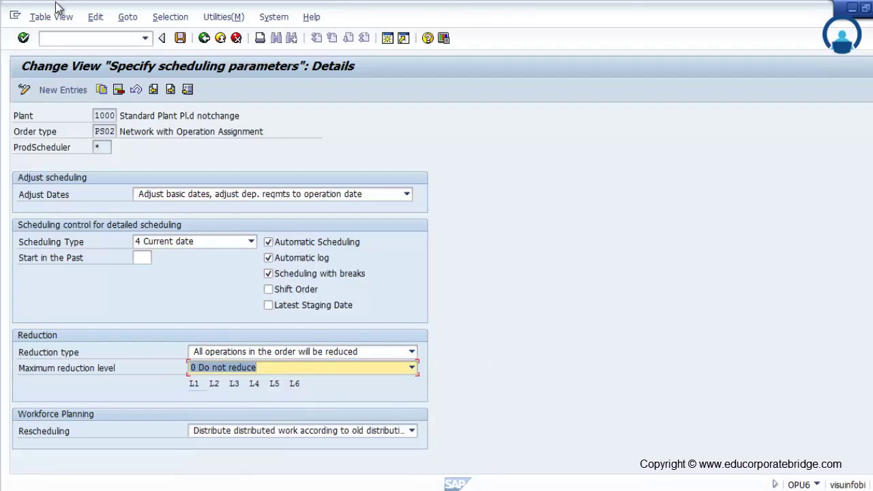
click(413, 432)
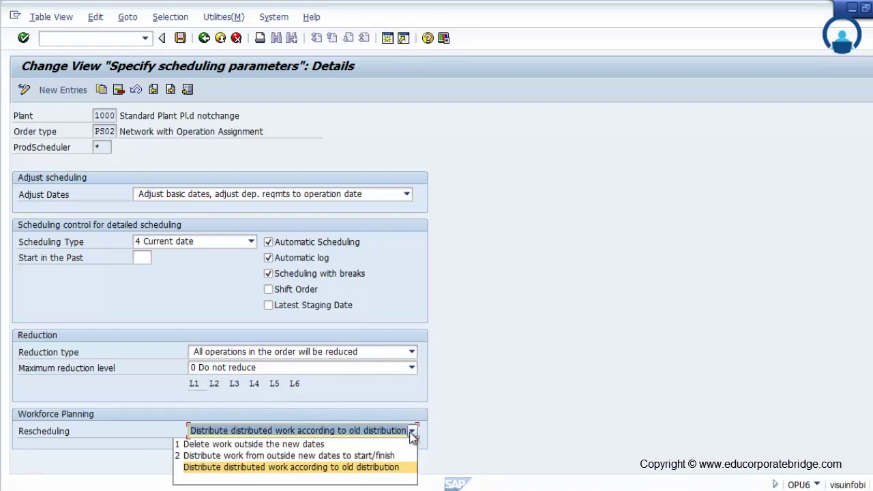
click(608, 370)
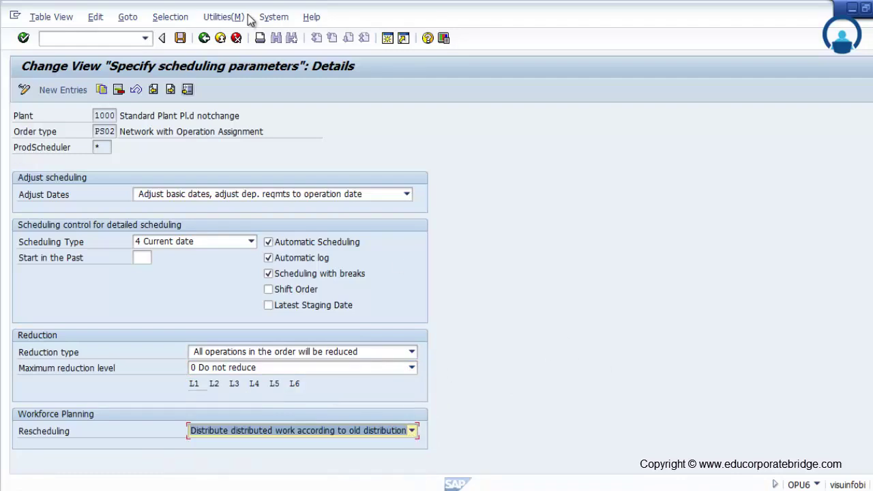
Save the scheduling parameters under the customizing request and return to the implementation guide.
click(204, 39)
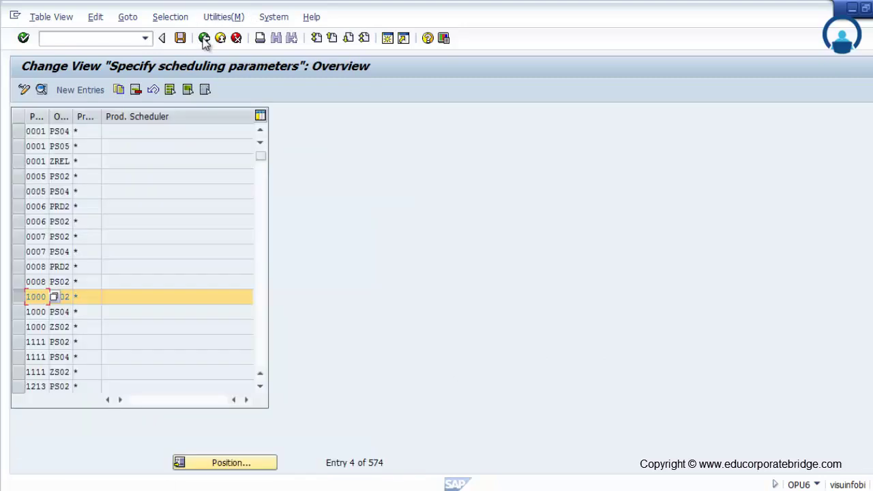
click(180, 39)
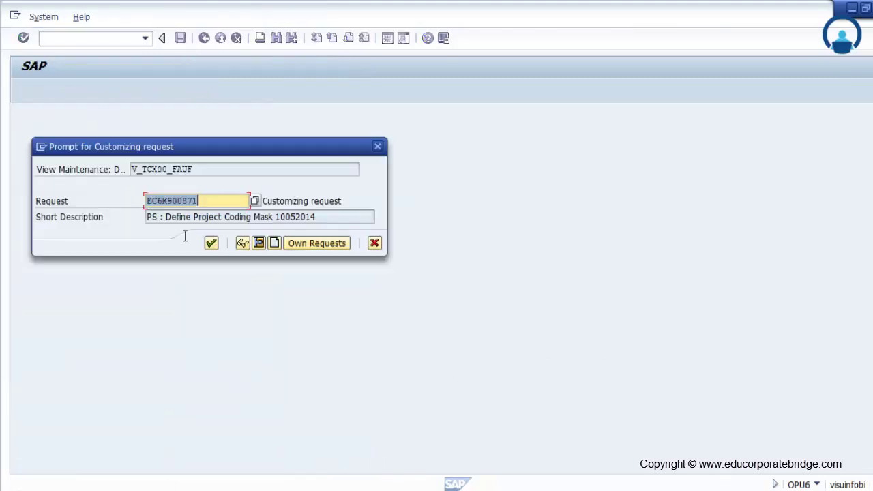
click(212, 244)
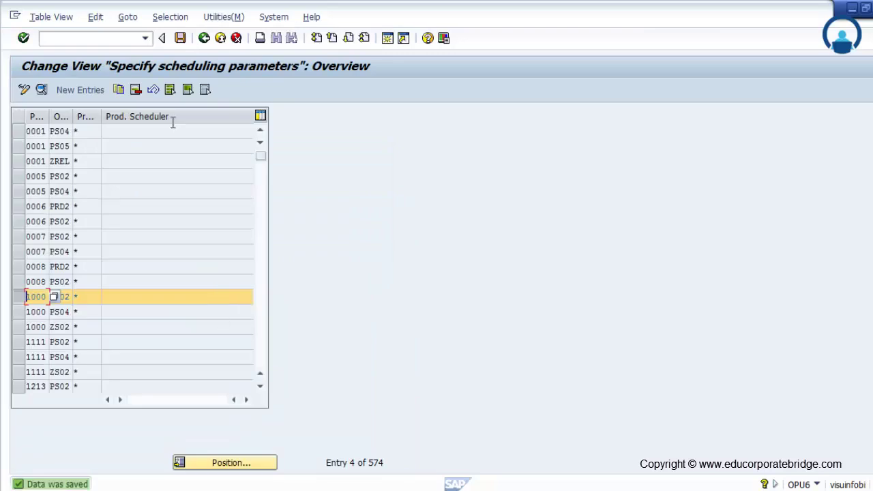
key(F3)
click(64, 375)
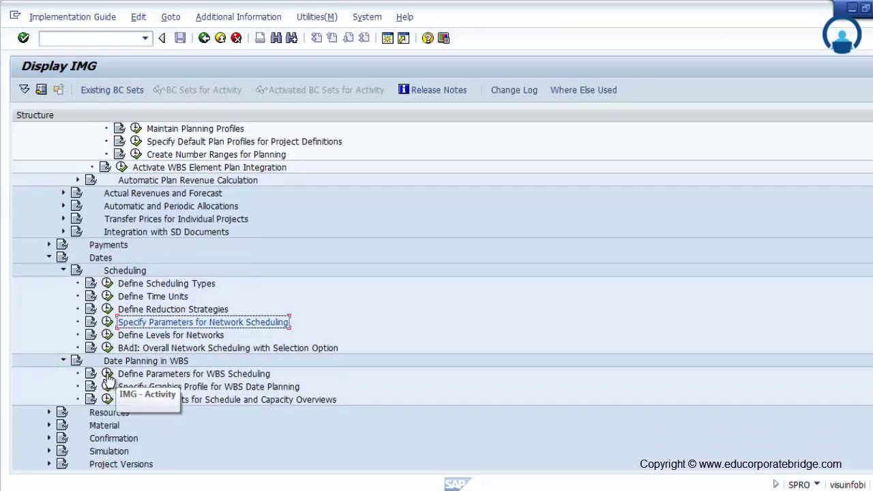
click(107, 376)
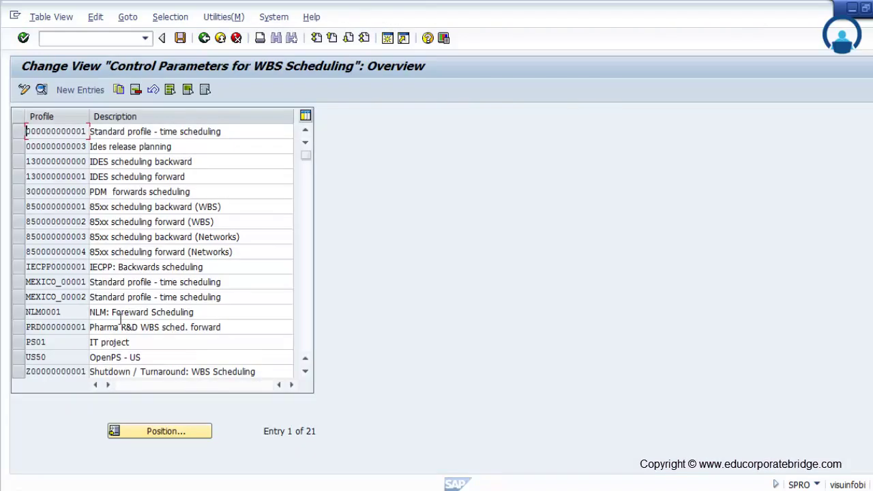
click(19, 162)
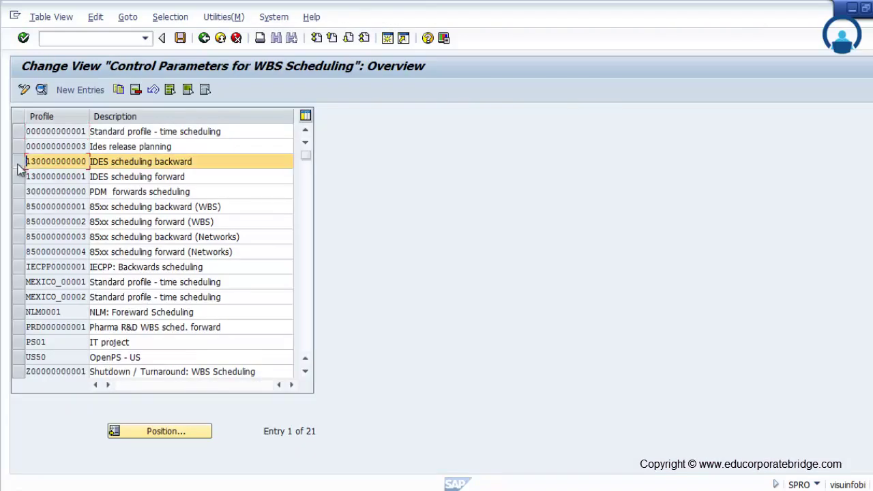
click(41, 89)
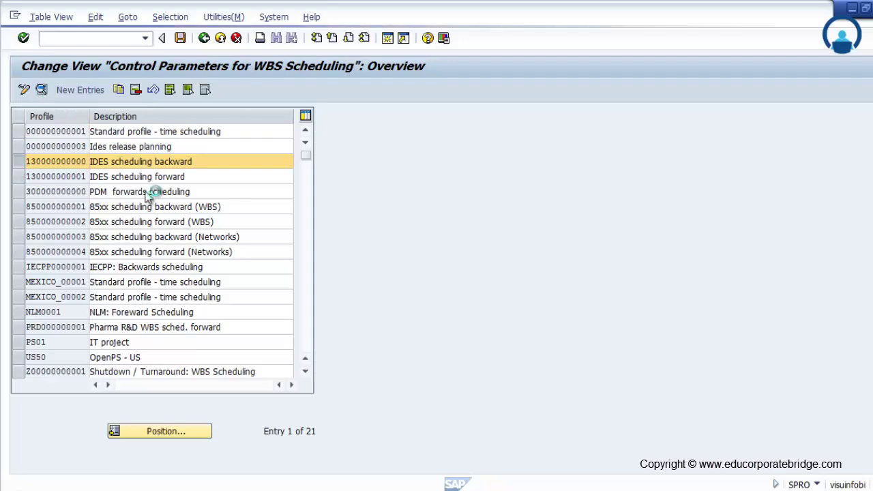
click(251, 164)
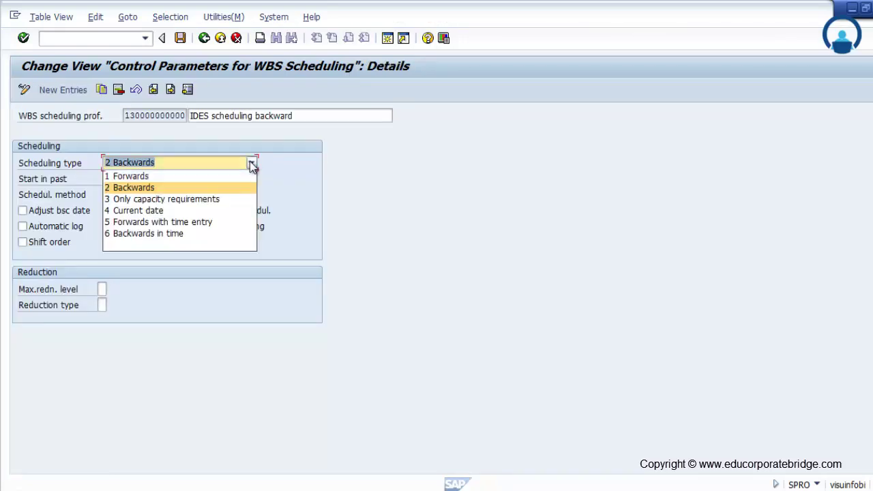
click(454, 169)
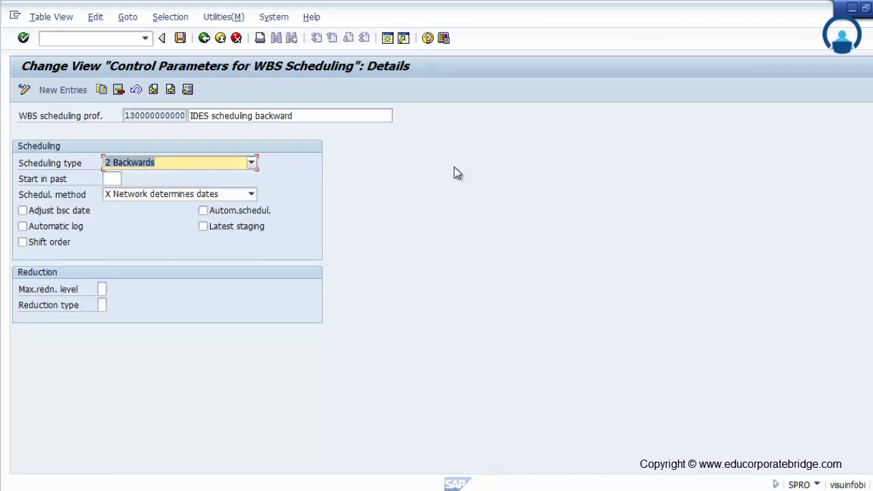
Set Start in past to 999, keeping 'network determines dates' as the scheduling method.
click(114, 179)
text(365)
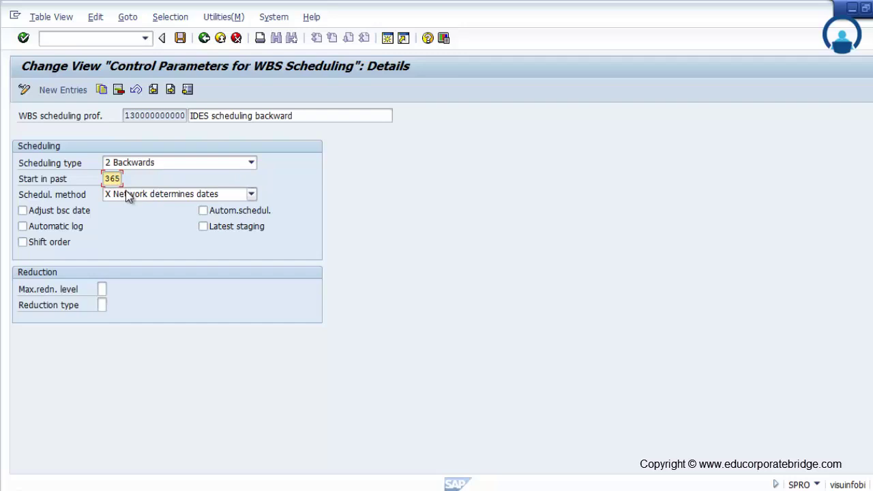
click(180, 166)
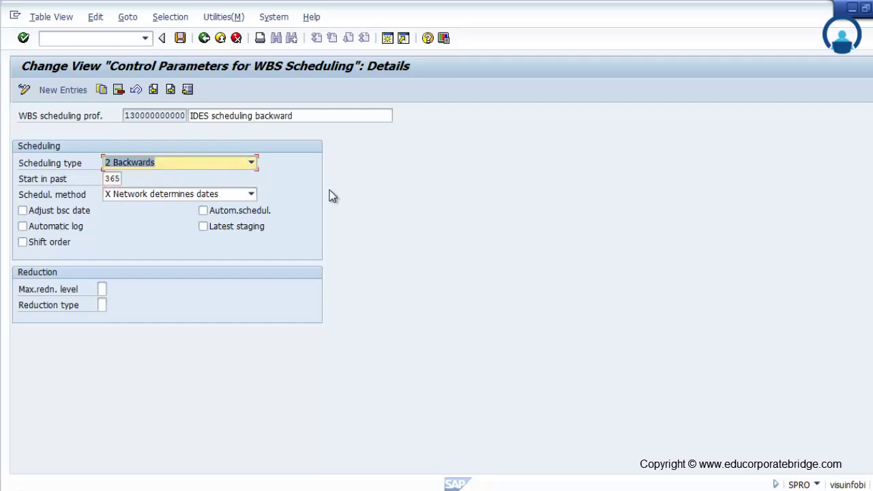
key(shift+Tab)
click(252, 195)
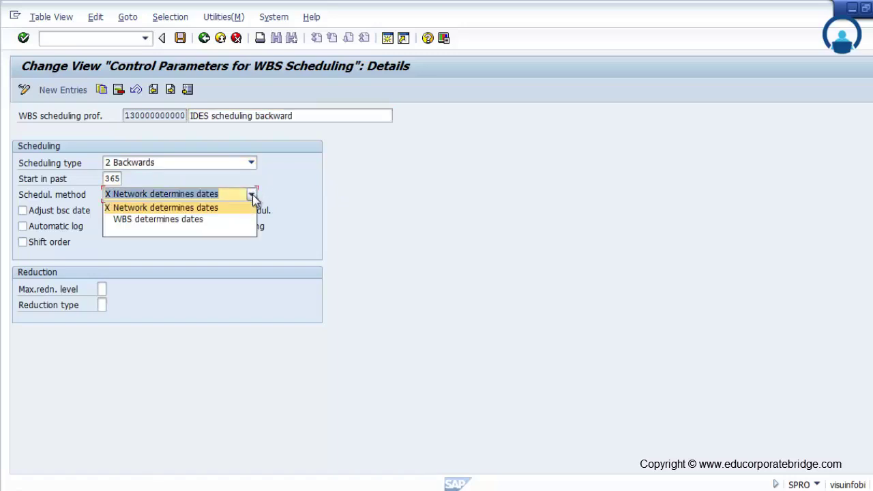
click(111, 182)
double_click(111, 180)
text(9)
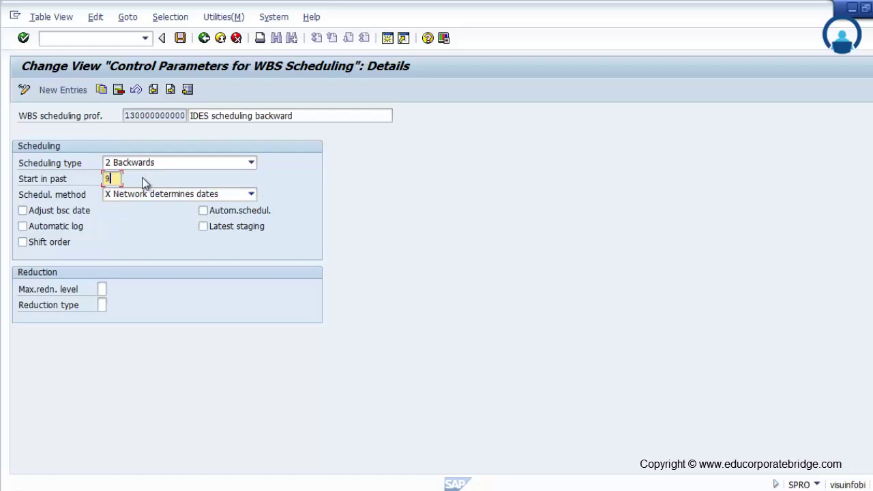
key(Return)
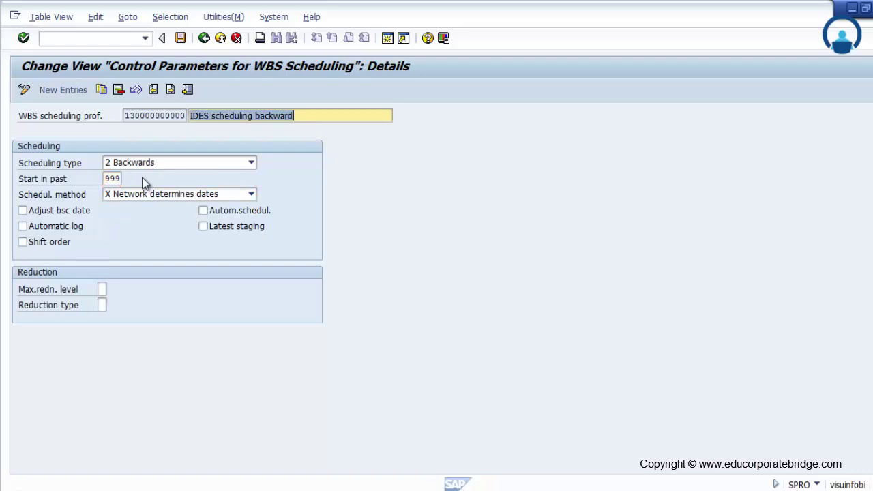
Turn on adjust basic dates, automatic log and automatic scheduling, set maximum reduction level 6, and save.
click(72, 216)
click(22, 226)
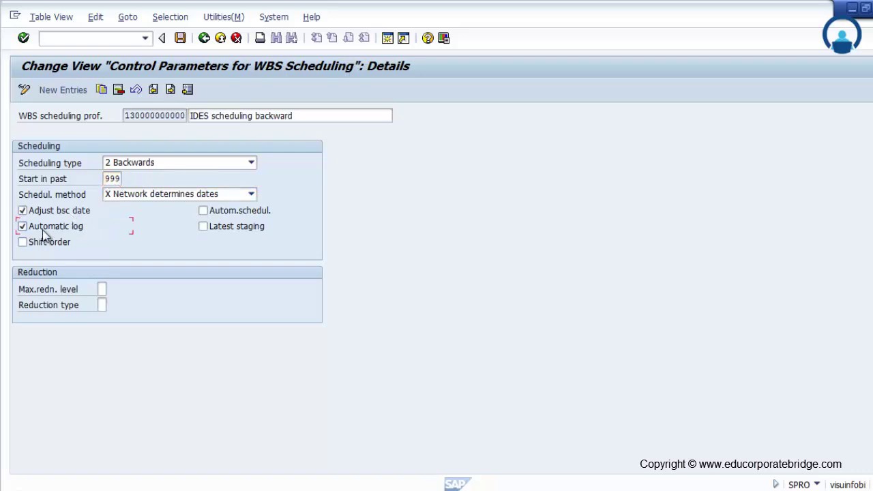
click(204, 211)
click(103, 289)
click(112, 290)
double_click(138, 231)
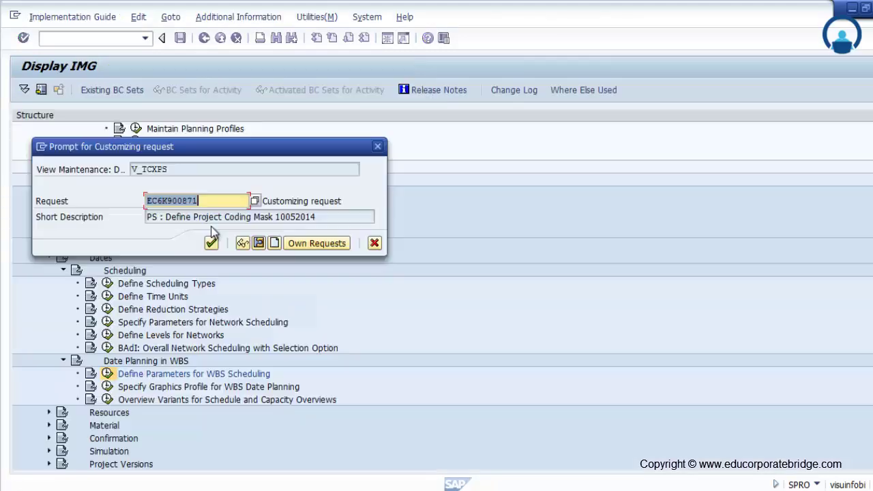
click(210, 243)
click(203, 38)
click(109, 387)
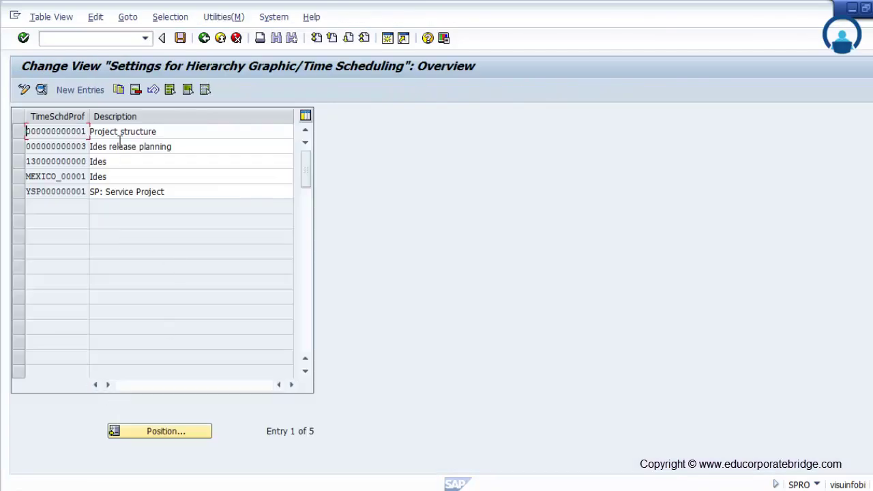
double_click(109, 162)
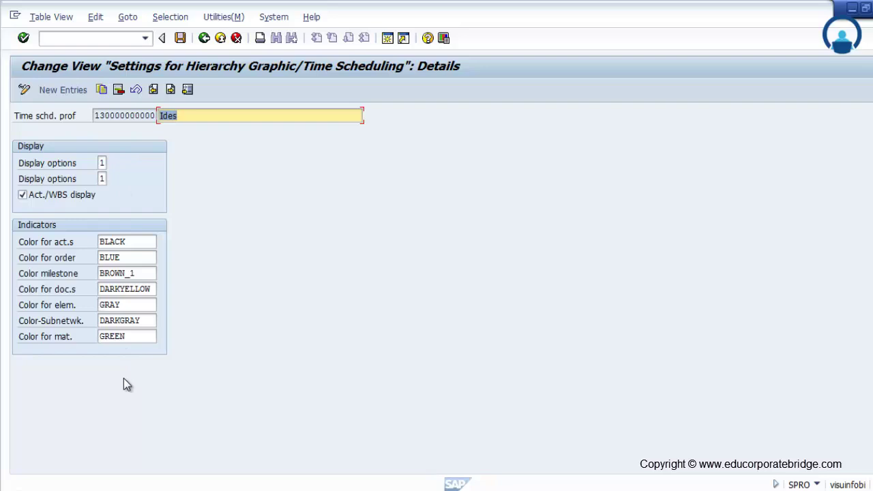
click(203, 39)
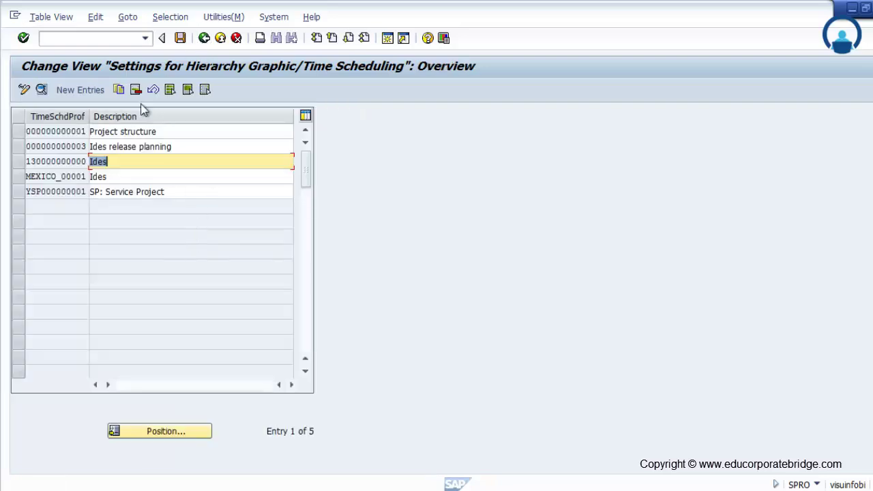
click(204, 38)
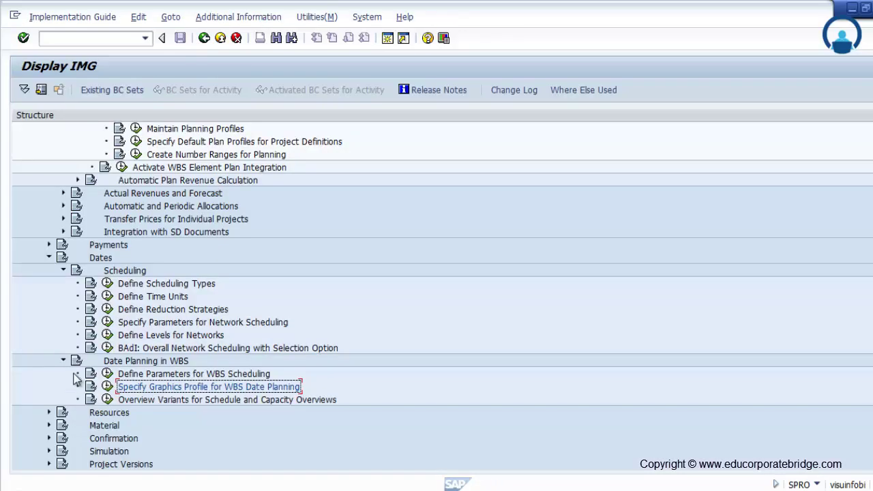
click(63, 361)
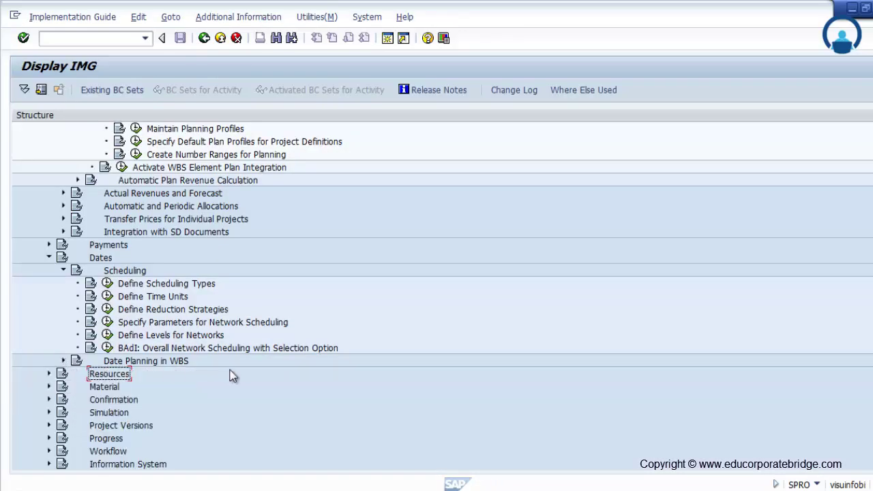